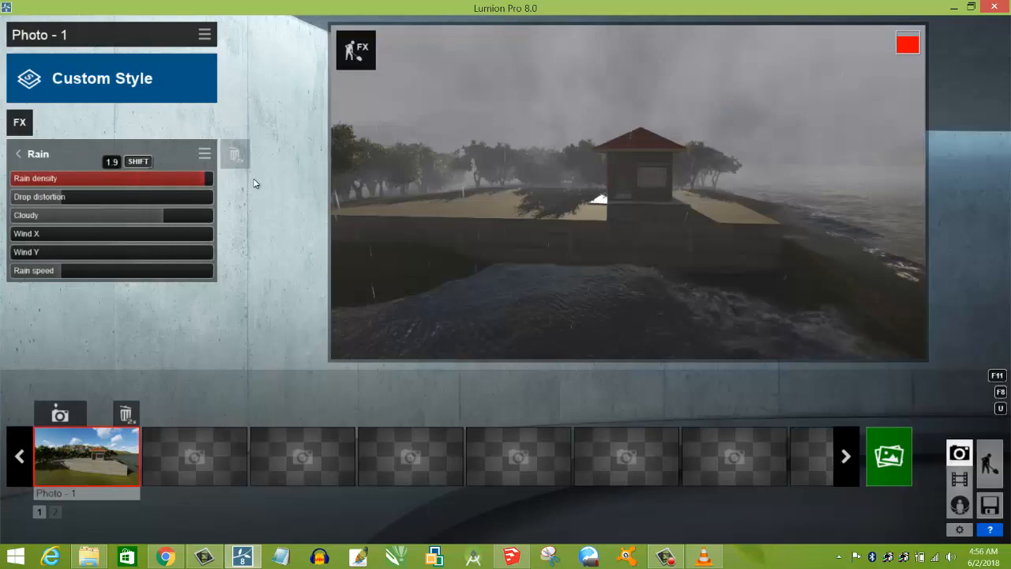
pyautogui.click(65, 196)
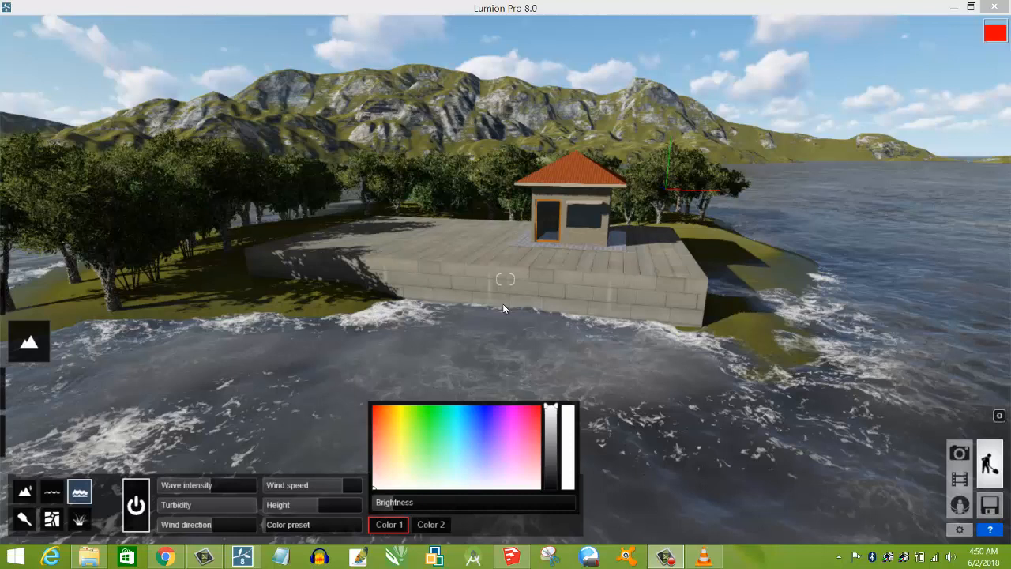
# - Switch to Photo mode and remove the Sun and the Sky and Clouds effects from Photo 1
pyautogui.click(960, 454)
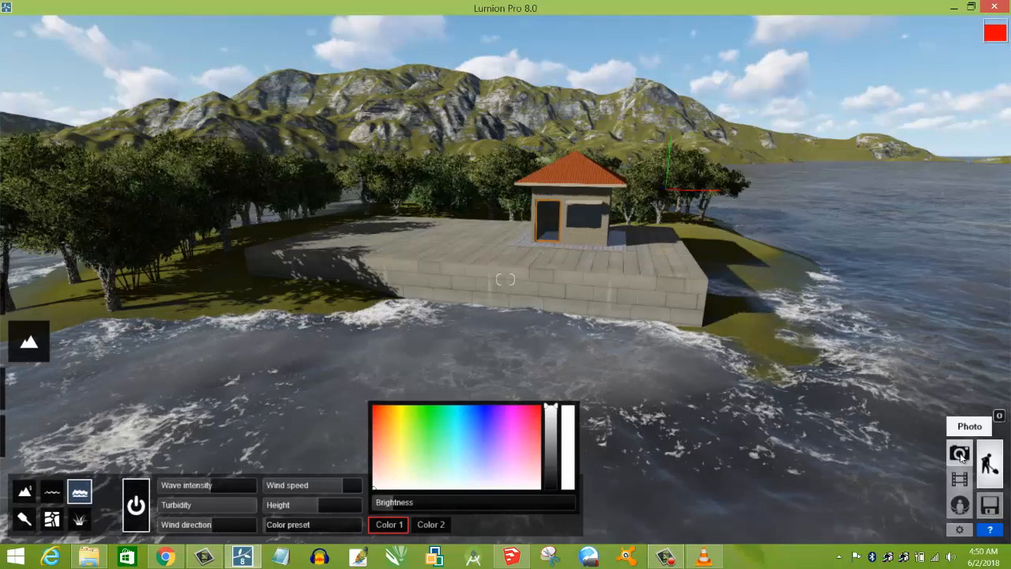
pyautogui.click(960, 456)
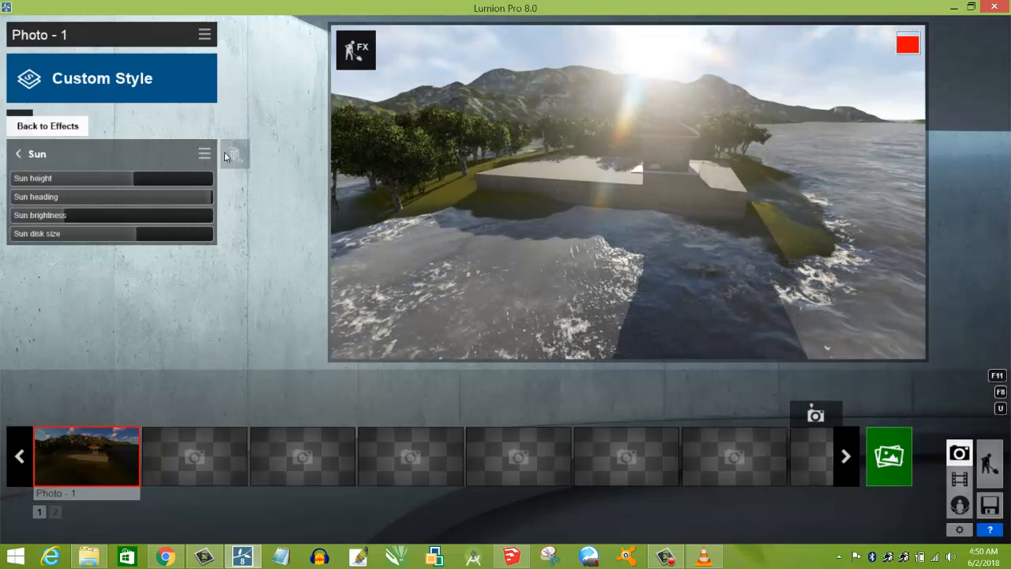
pyautogui.doubleClick(236, 156)
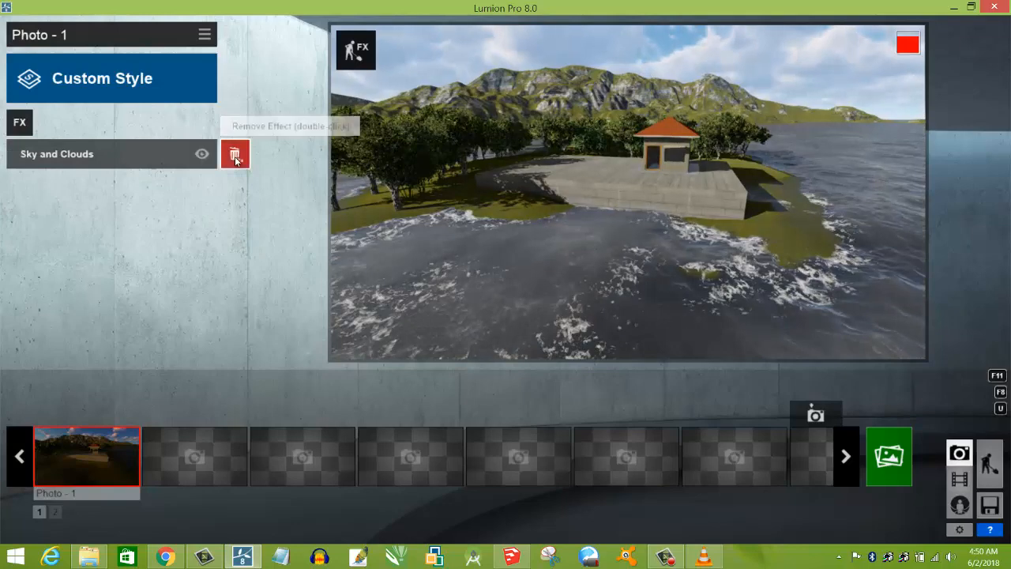
pyautogui.doubleClick(234, 156)
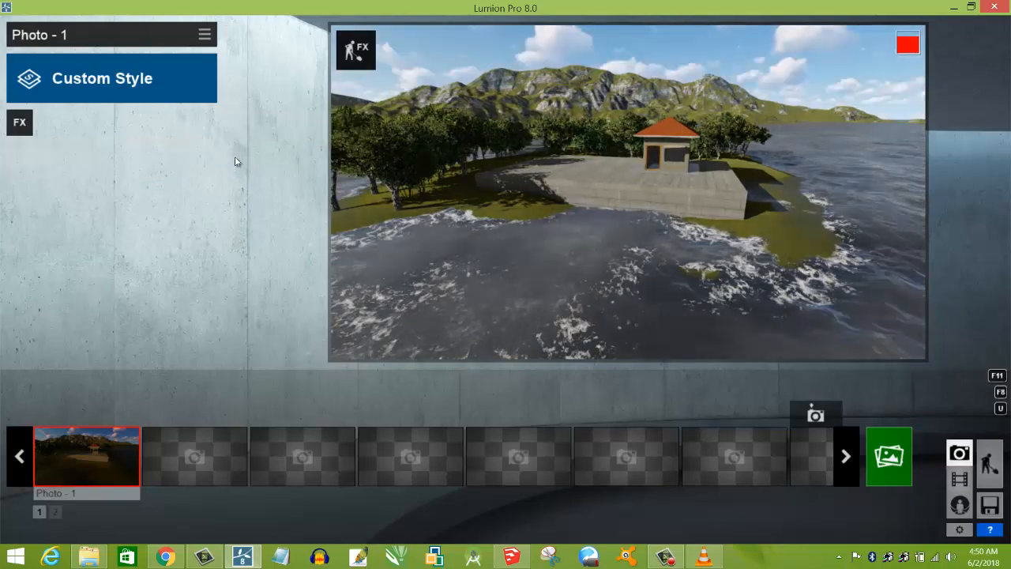
# - Add a Sun effect to the emptied effect stack of Photo 1 and set the sun height to 0.2
pyautogui.click(19, 124)
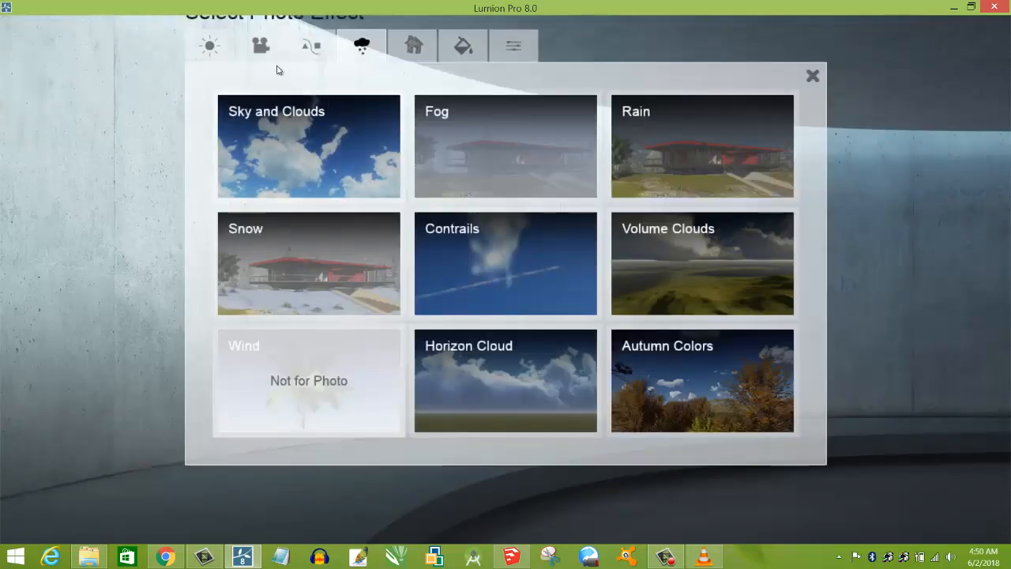
pyautogui.click(212, 48)
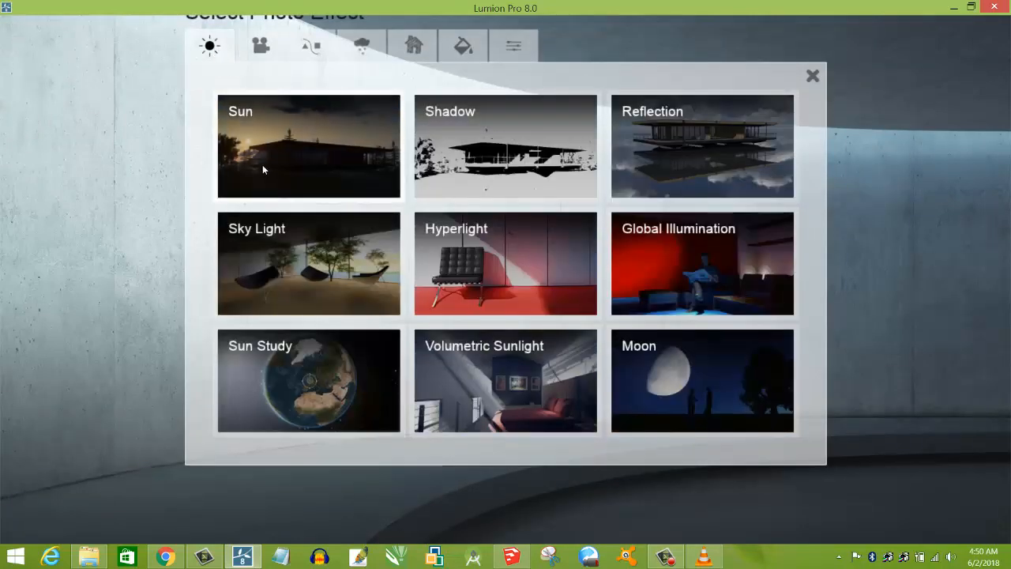
pyautogui.click(278, 134)
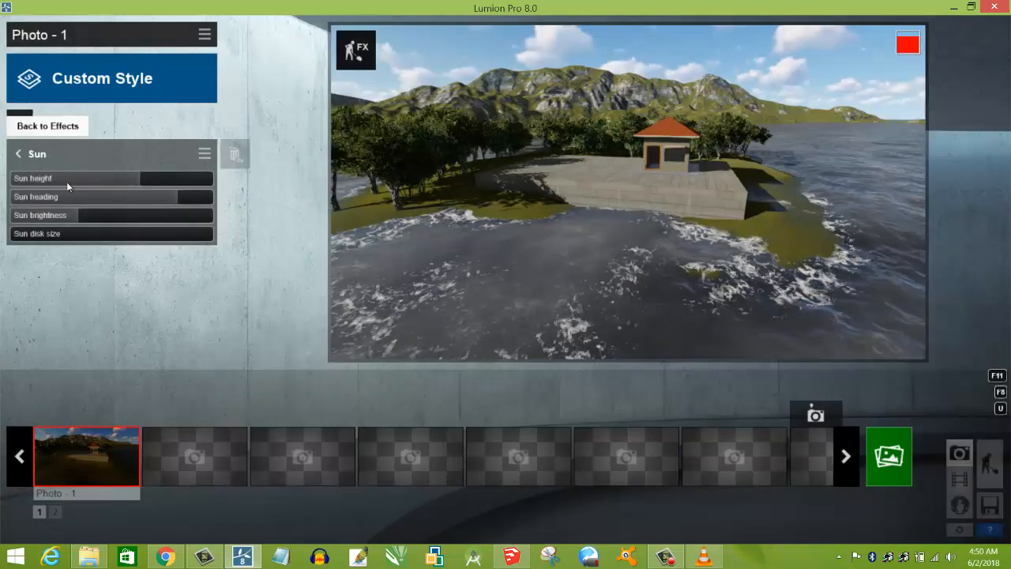
pyautogui.moveTo(139, 183)
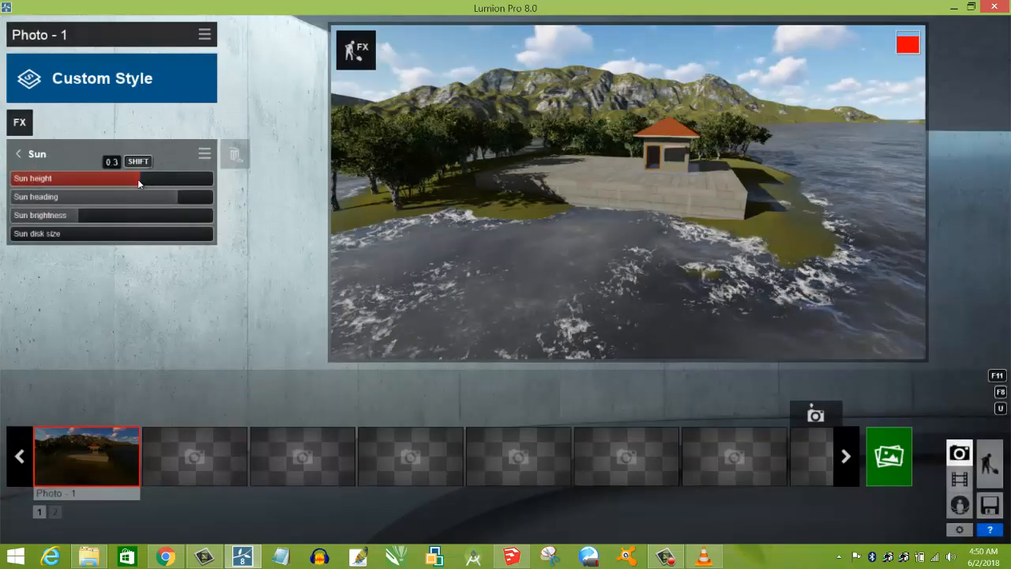
pyautogui.click(131, 179)
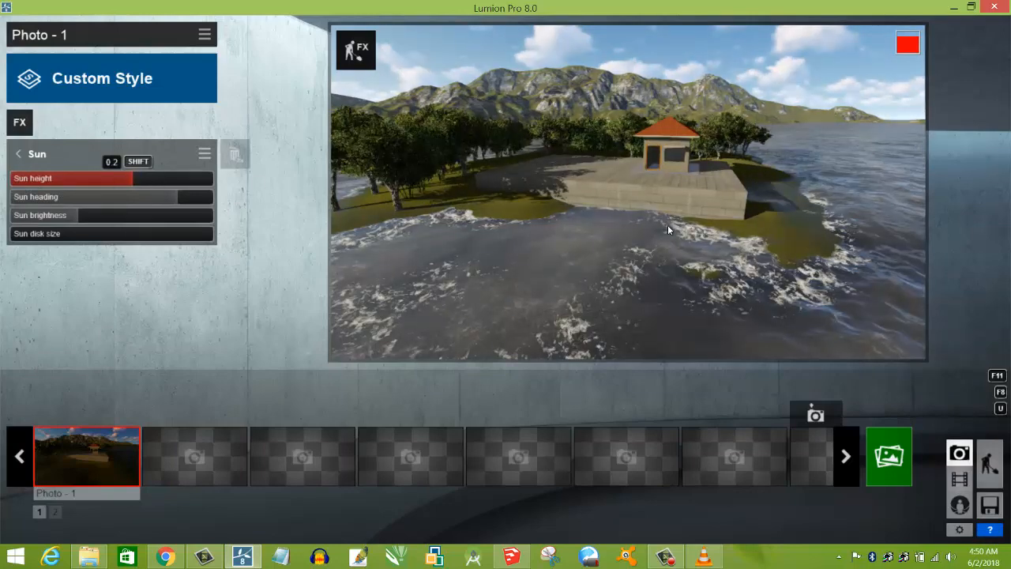
# - Bring the camera closer to the house with more sky in view, and raise the sun height
pyautogui.scroll(5, 679, 225)
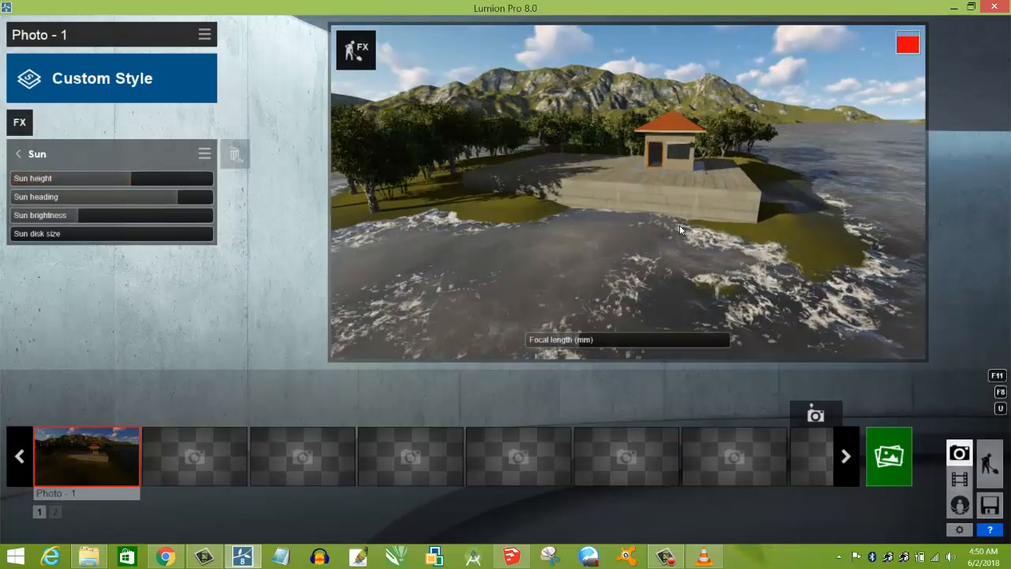
pyautogui.scroll(3, 679, 229)
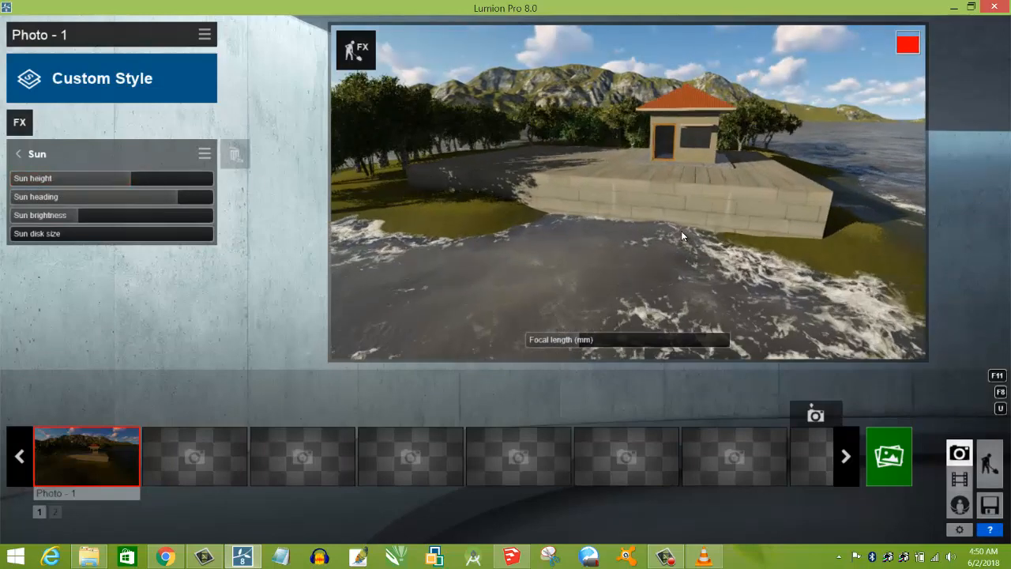
pyautogui.press('a')
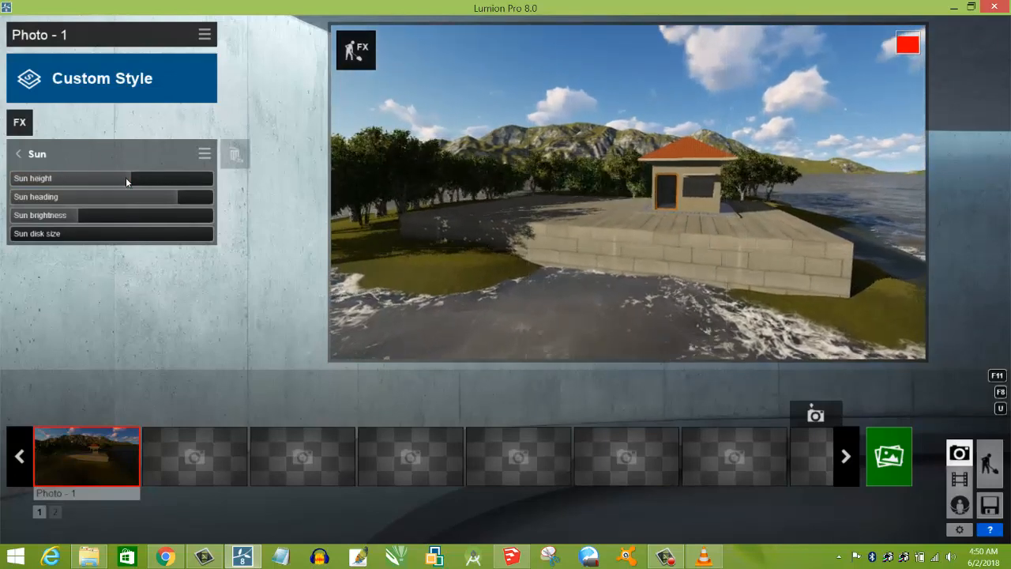
pyautogui.moveTo(145, 181); pyautogui.dragTo(185, 171)
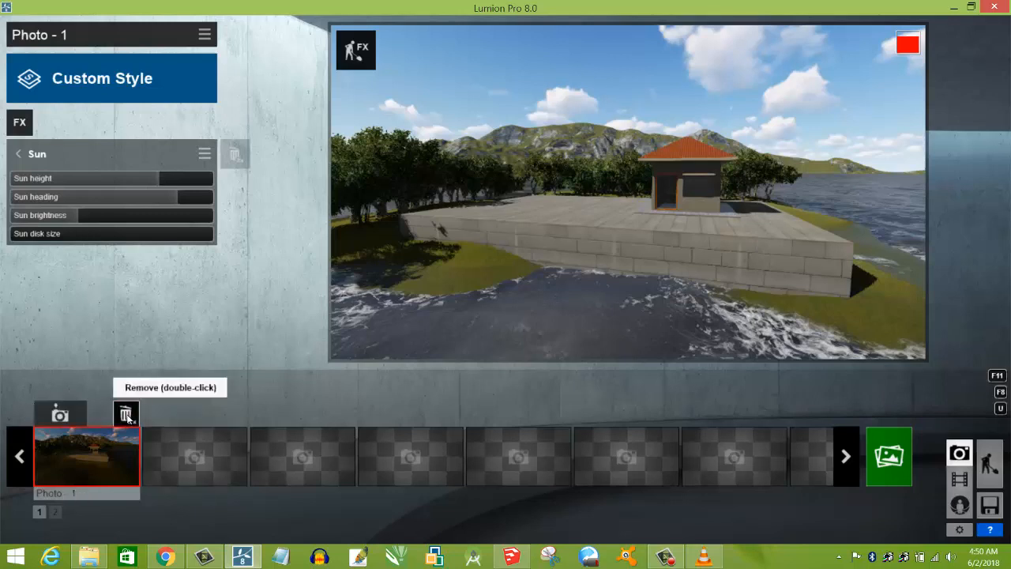
# - Delete the stored Photo 1 and store the current camera view in the empty first photo slot
pyautogui.doubleClick(124, 413)
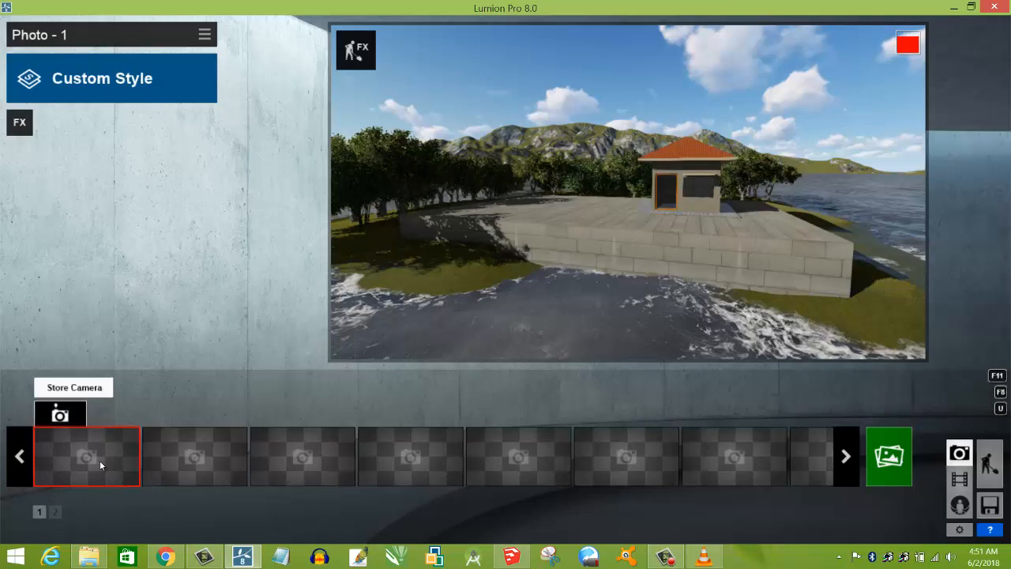
pyautogui.click(78, 456)
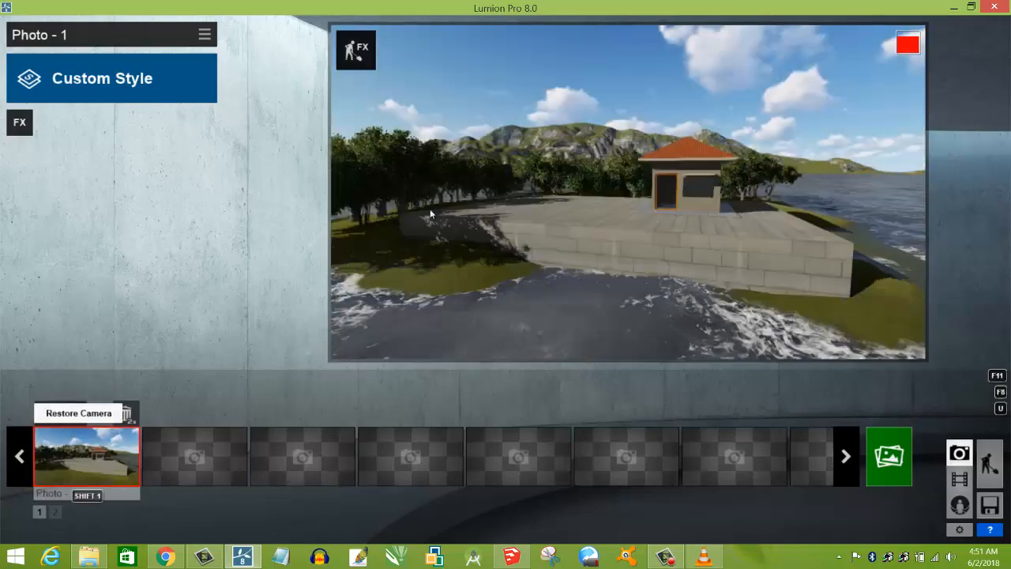
# - Add a Sun effect with a sun height of 0.2 and turn the sun heading until the sun stands behind the house
pyautogui.click(19, 123)
pyautogui.click(308, 146)
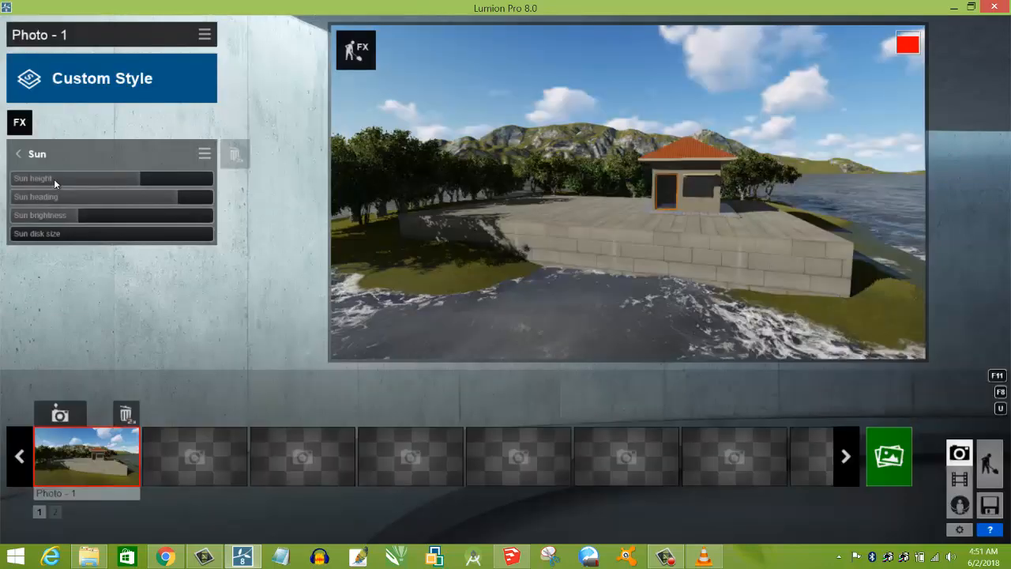
pyautogui.moveTo(116, 179)
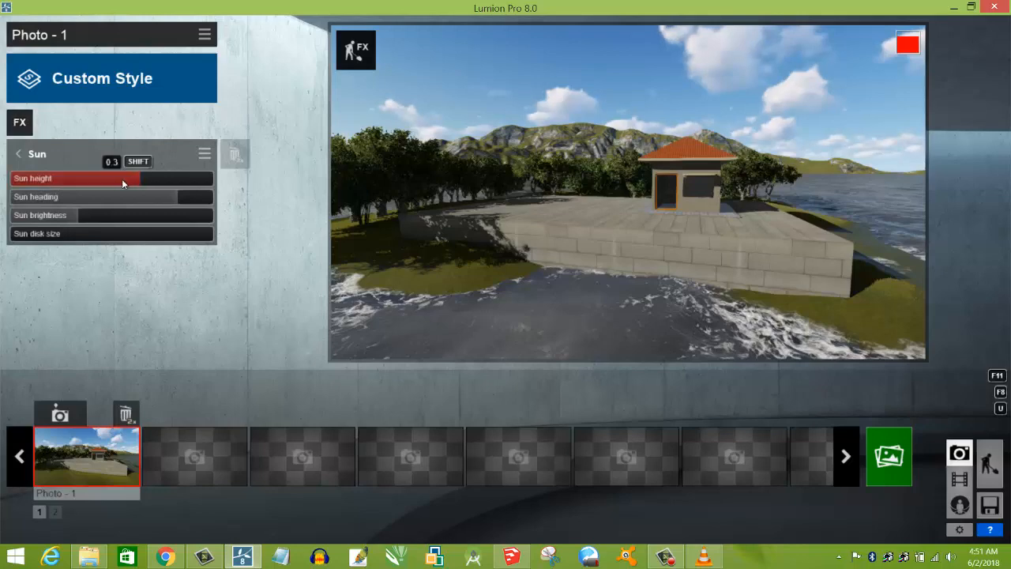
pyautogui.moveTo(115, 180); pyautogui.dragTo(107, 180)
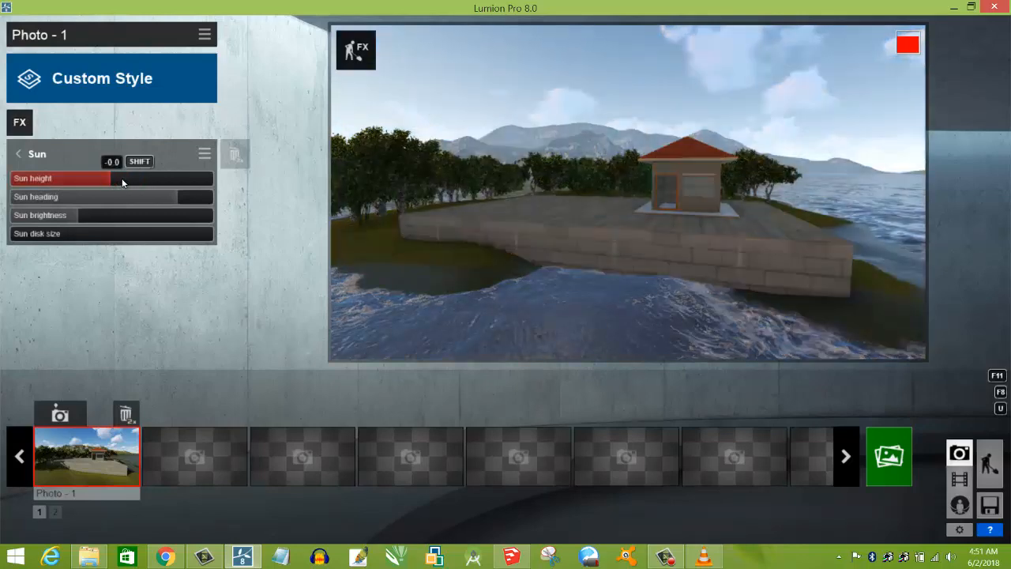
pyautogui.click(130, 179)
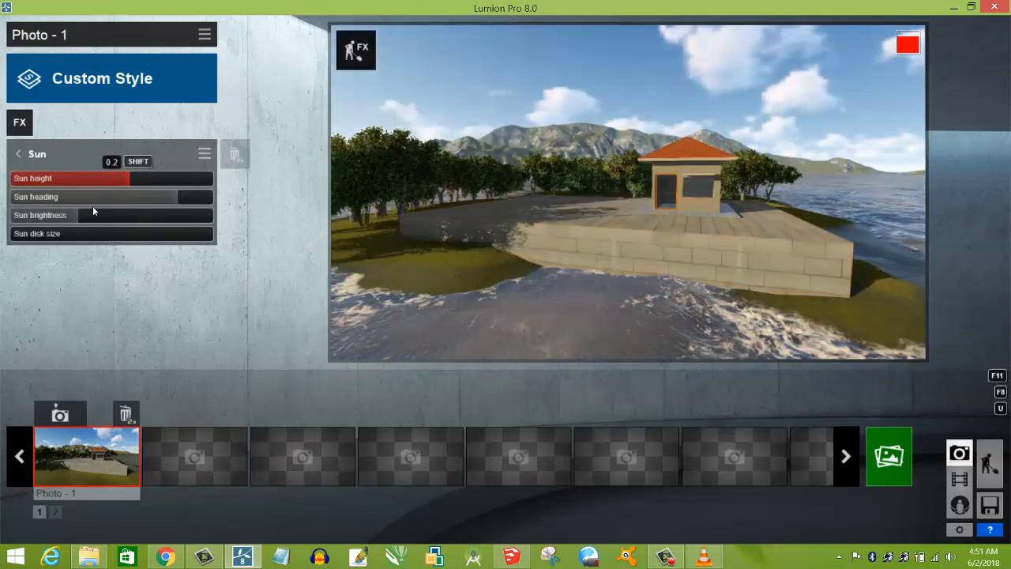
pyautogui.moveTo(154, 199)
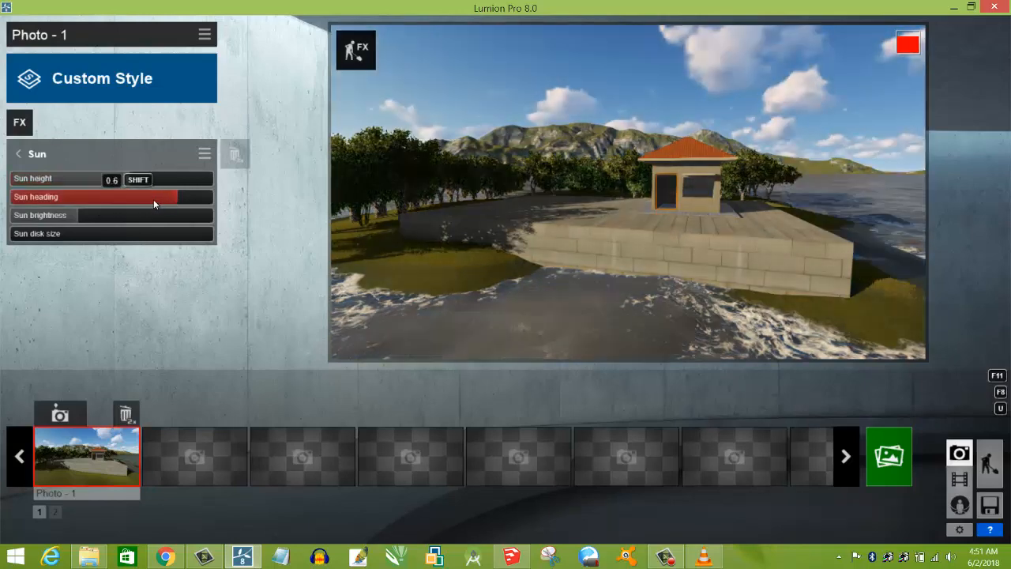
pyautogui.moveTo(136, 198); pyautogui.dragTo(111, 197)
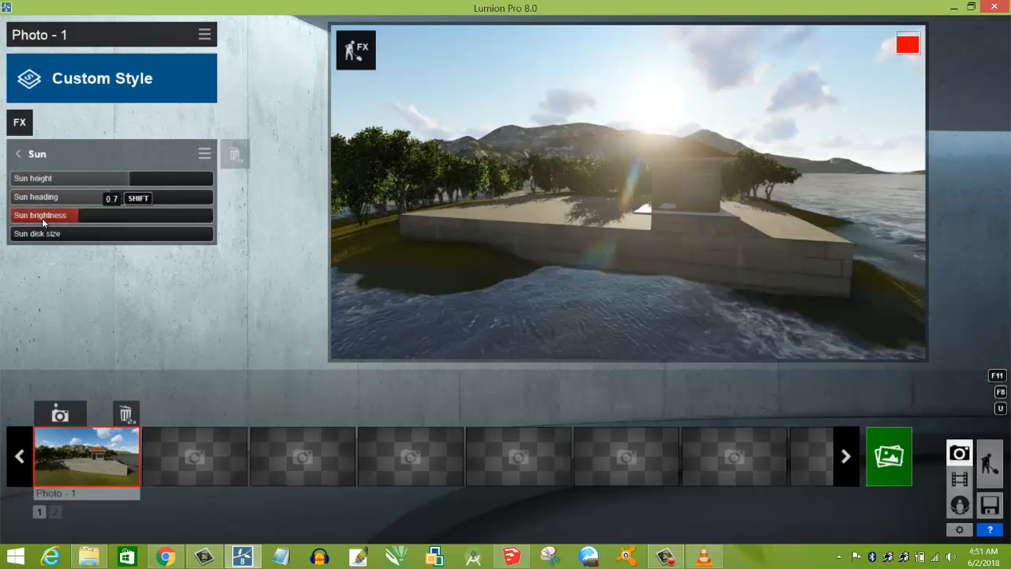
# - Fine-tune the sun brightness, try larger sun disks, and set the sun disk size to 0.1
pyautogui.moveTo(42, 218); pyautogui.dragTo(81, 217)
pyautogui.moveTo(37, 236)
pyautogui.mouseDown()
pyautogui.moveTo(71, 240)
pyautogui.moveTo(53, 240)
pyautogui.mouseUp()
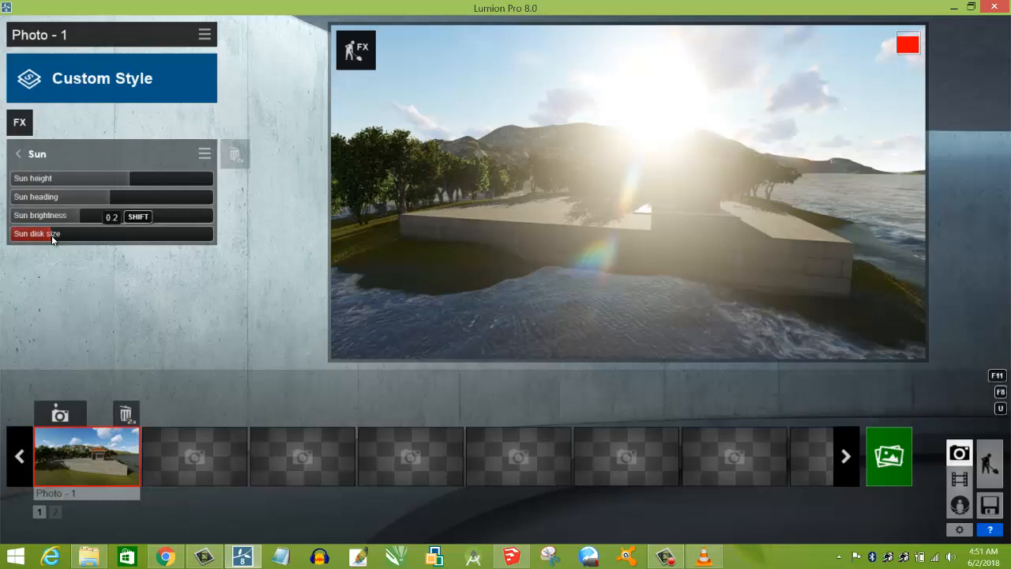
pyautogui.moveTo(56, 234); pyautogui.dragTo(189, 233)
pyautogui.moveTo(108, 237); pyautogui.dragTo(12, 233)
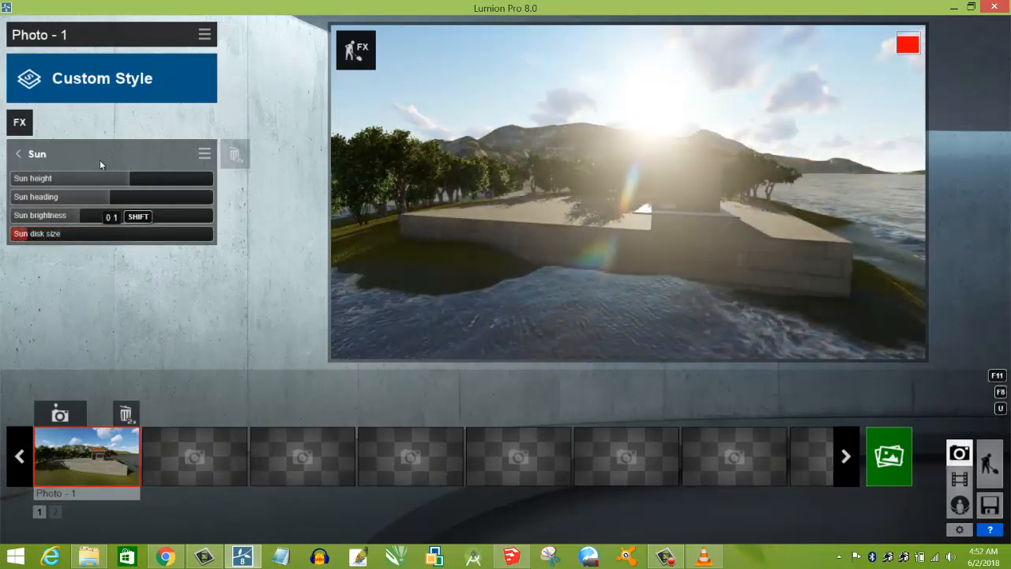
# - Add the Sky and Clouds effect from the weather and climate effects to Photo 1
pyautogui.click(22, 124)
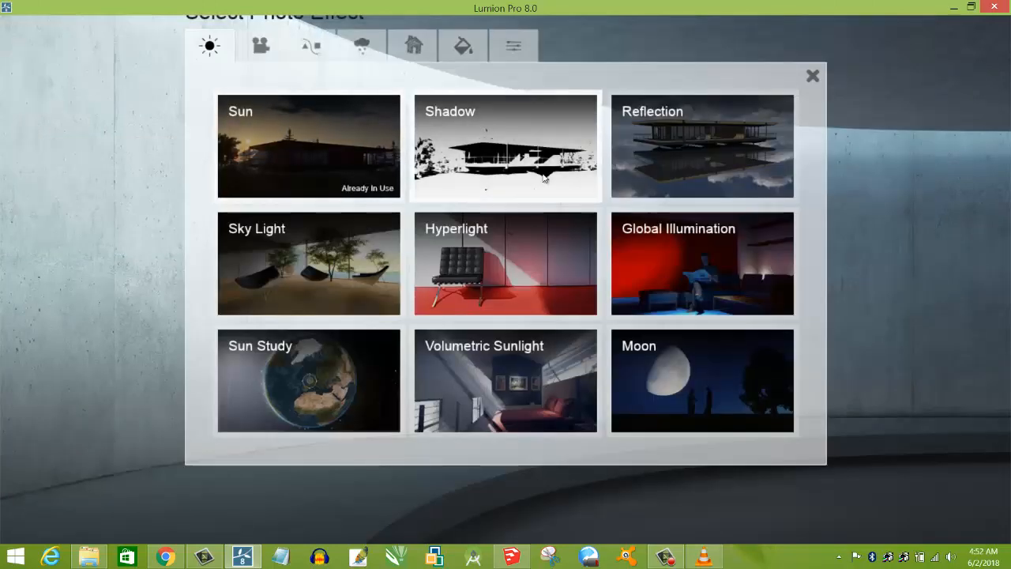
pyautogui.click(362, 49)
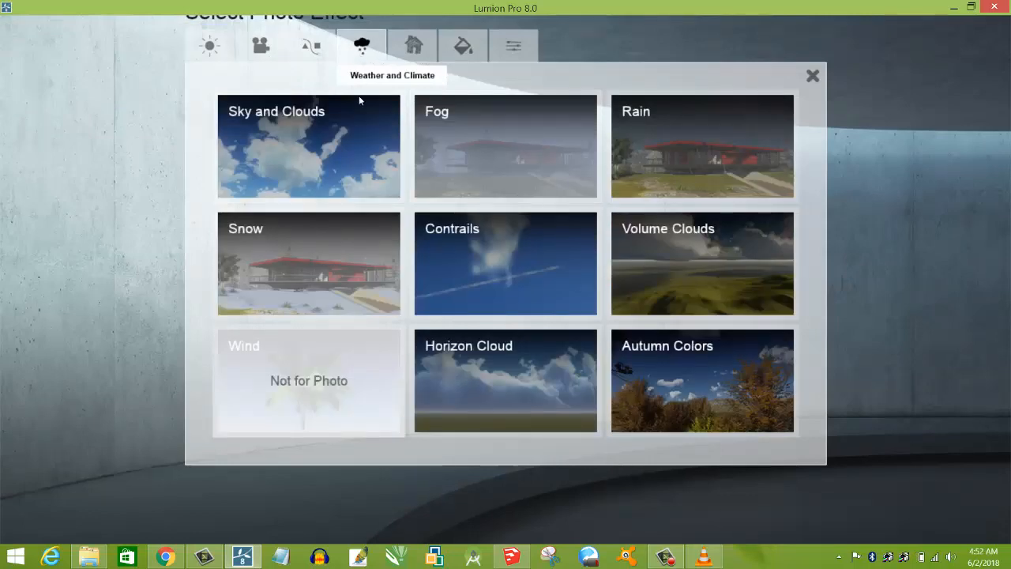
pyautogui.click(323, 163)
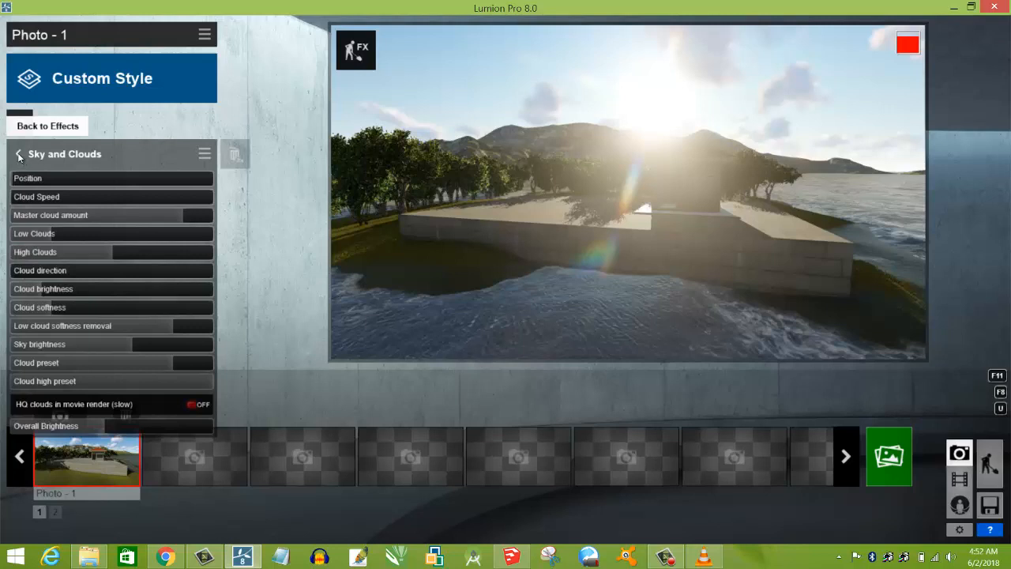
# - Review the Sun effect's settings and return to the list of applied effects
pyautogui.click(19, 156)
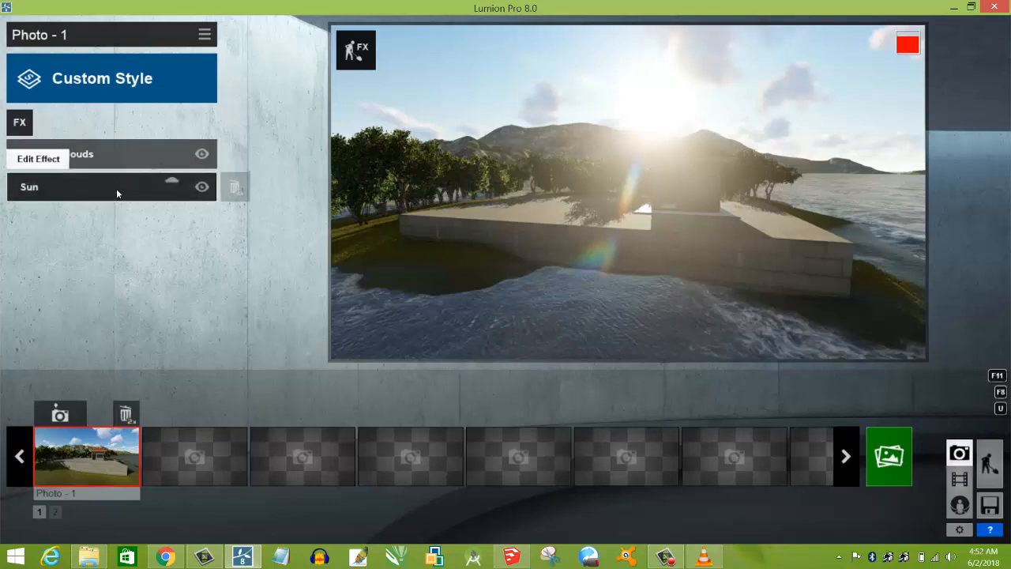
pyautogui.click(23, 187)
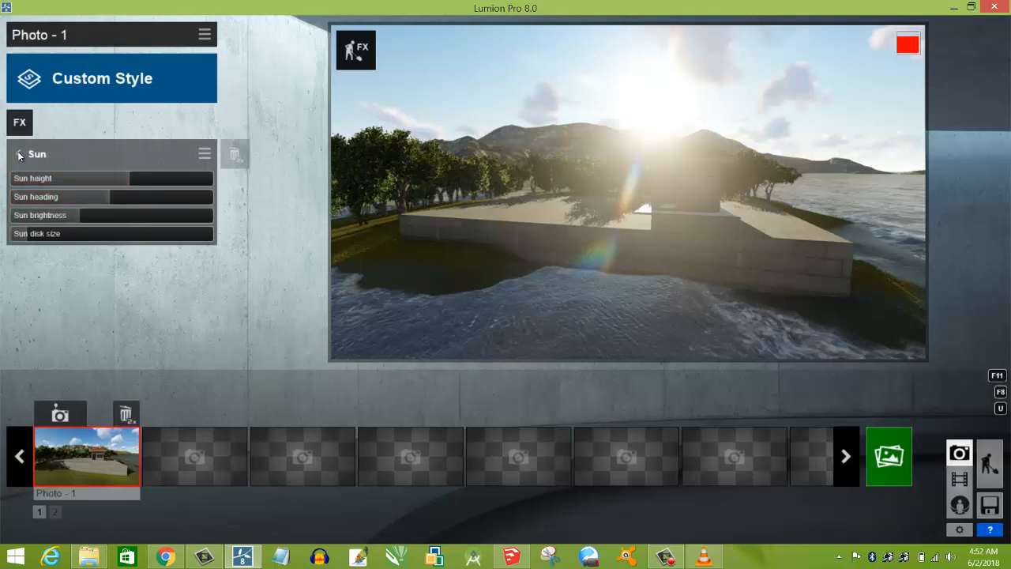
pyautogui.click(119, 161)
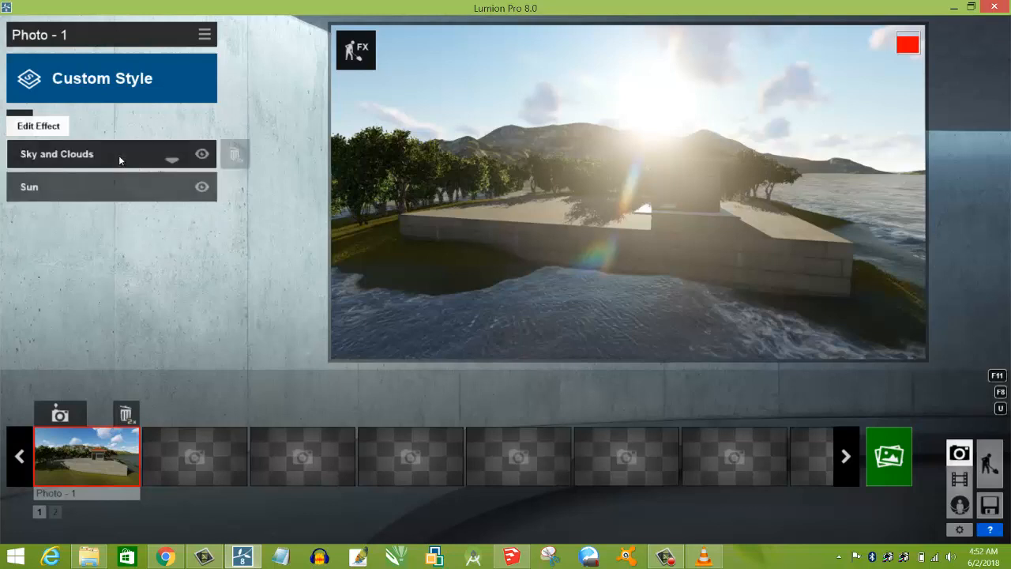
# - Set the Position value of the Sky and Clouds effect to 0.3
pyautogui.click(118, 158)
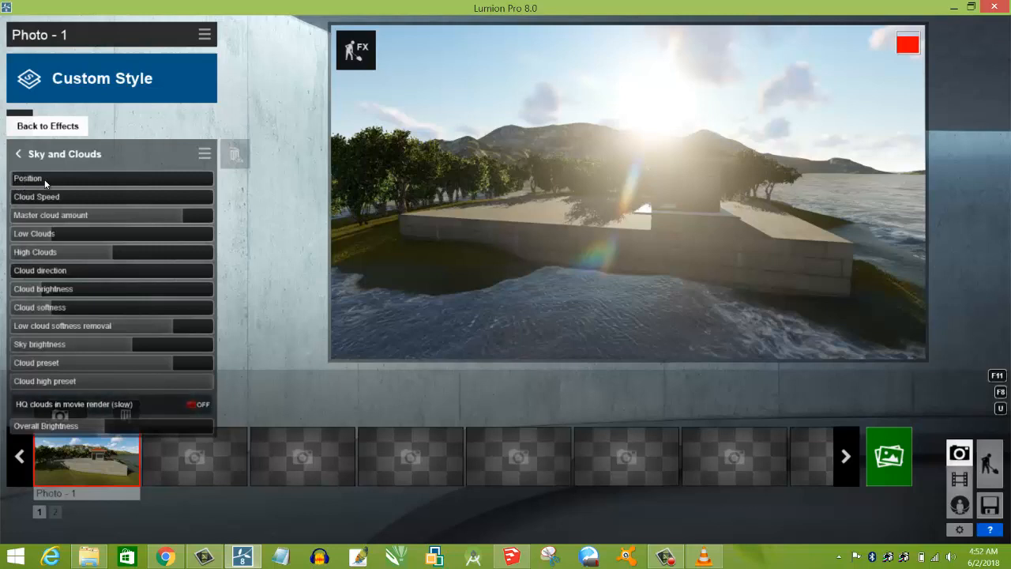
pyautogui.moveTo(61, 178)
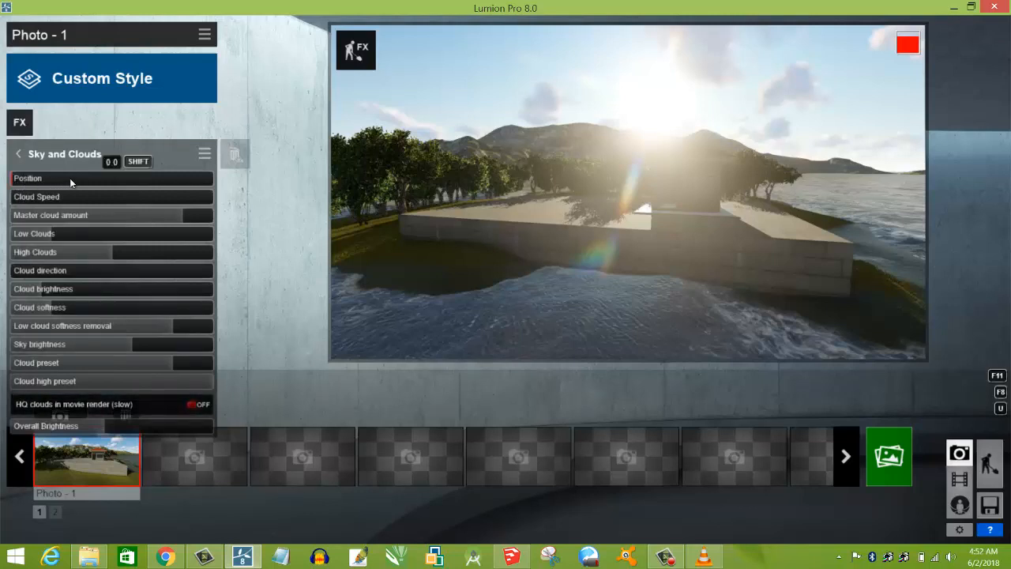
pyautogui.moveTo(69, 177); pyautogui.dragTo(76, 175)
pyautogui.moveTo(139, 181); pyautogui.dragTo(496, 111)
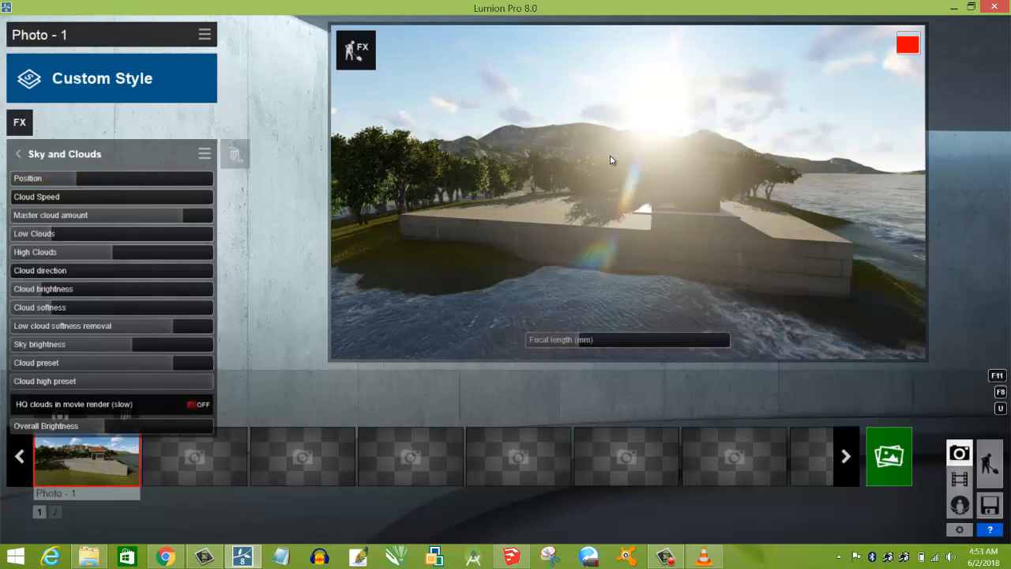
# - Raise the Position value of the Sky and Clouds effect to just over half its range and set Cloud Speed to 1.6
pyautogui.moveTo(611, 161); pyautogui.dragTo(586, 172, button='right')
pyautogui.moveTo(568, 191); pyautogui.dragTo(586, 166, button='right')
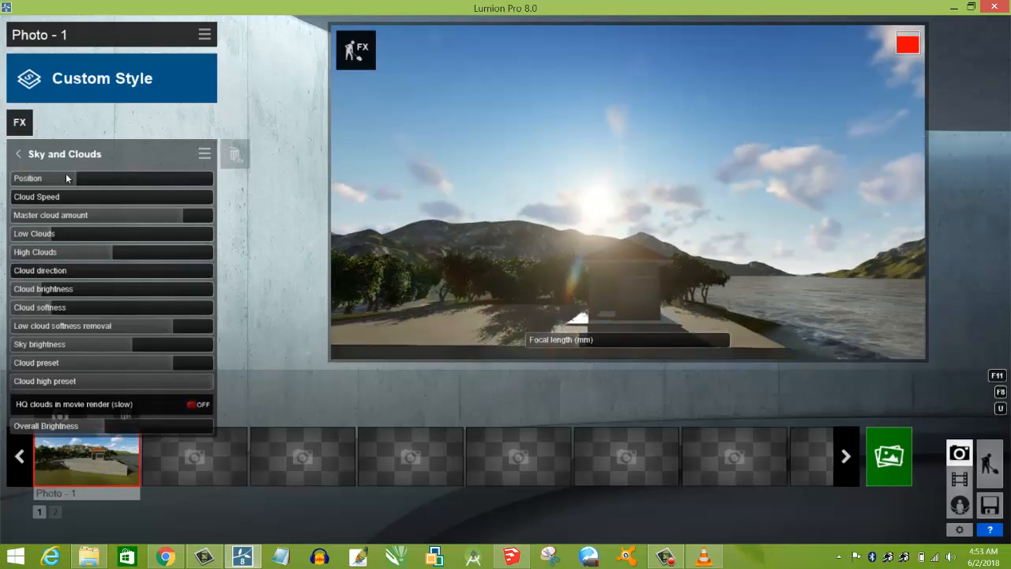
pyautogui.moveTo(109, 182)
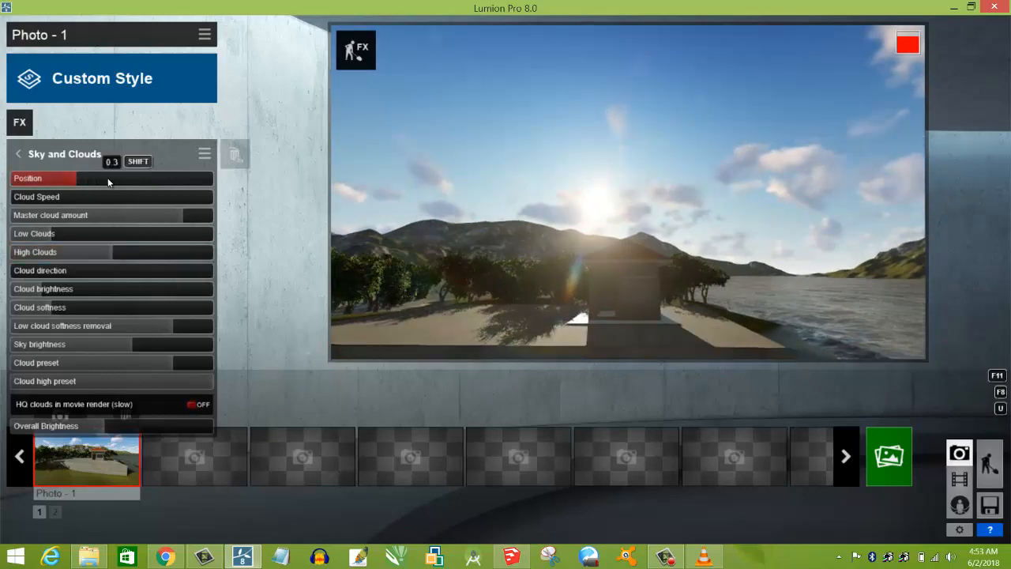
pyautogui.moveTo(116, 178); pyautogui.dragTo(135, 179)
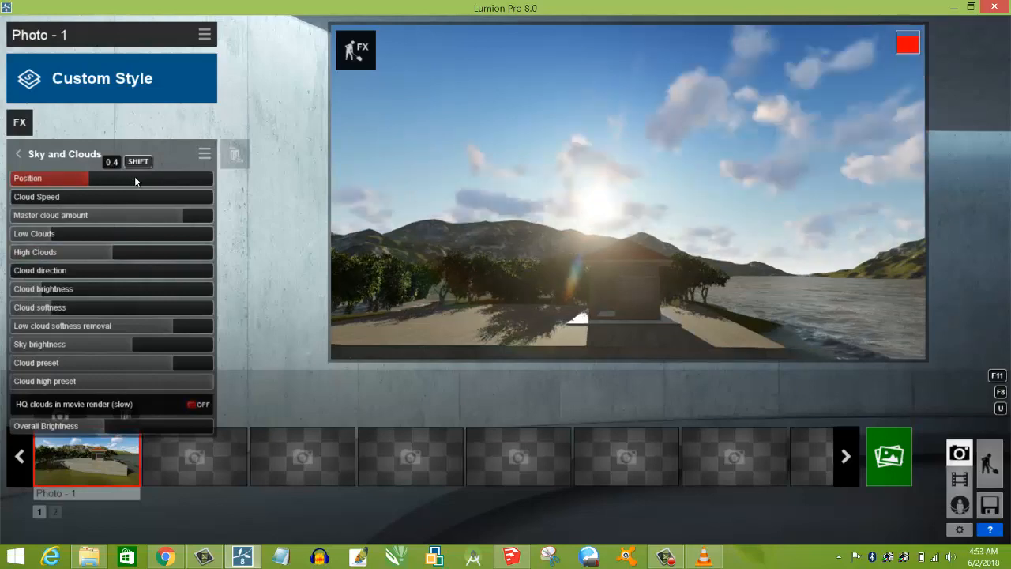
pyautogui.click(134, 177)
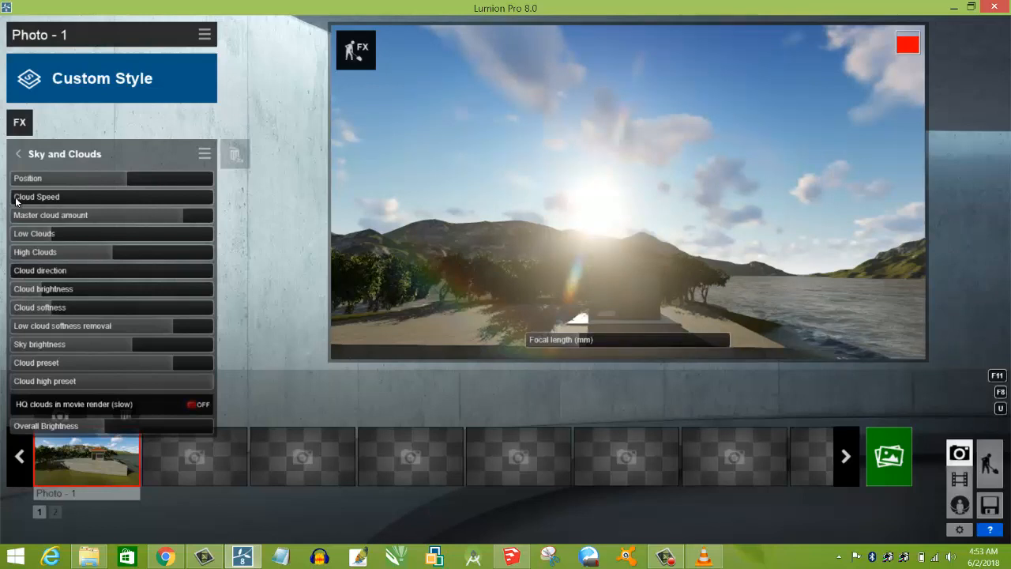
pyautogui.moveTo(33, 199)
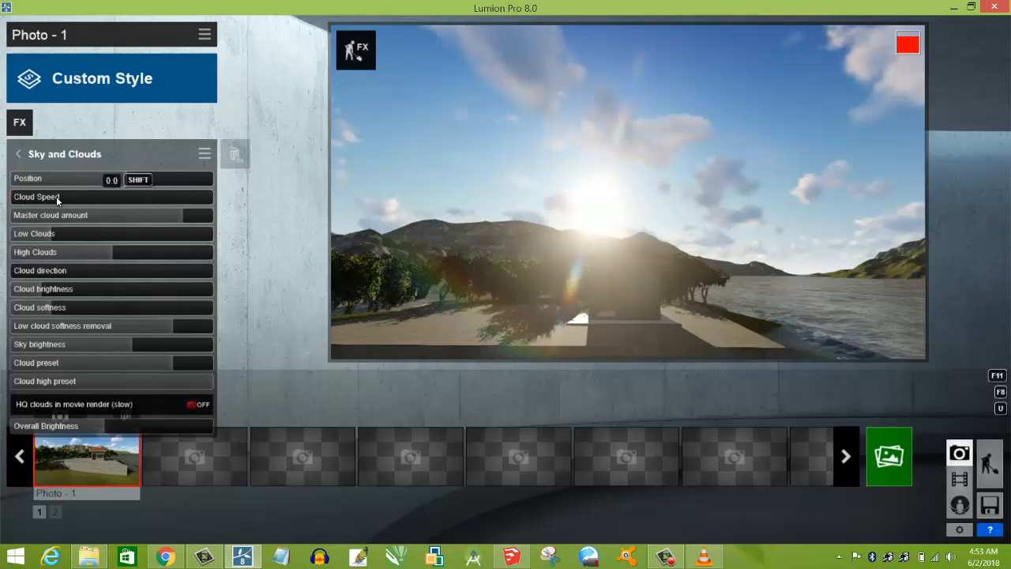
pyautogui.moveTo(56, 195); pyautogui.dragTo(58, 221)
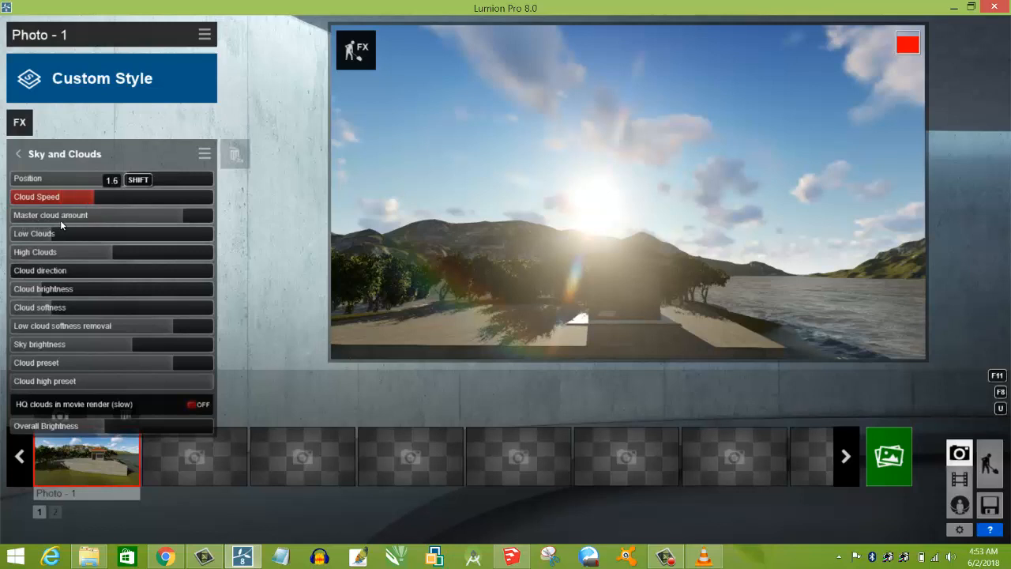
# - Set Master cloud amount to 1.0 and increase the Low Clouds, Cloud direction and Cloud brightness values of the Sky and Clouds effect
pyautogui.moveTo(163, 214); pyautogui.dragTo(213, 218)
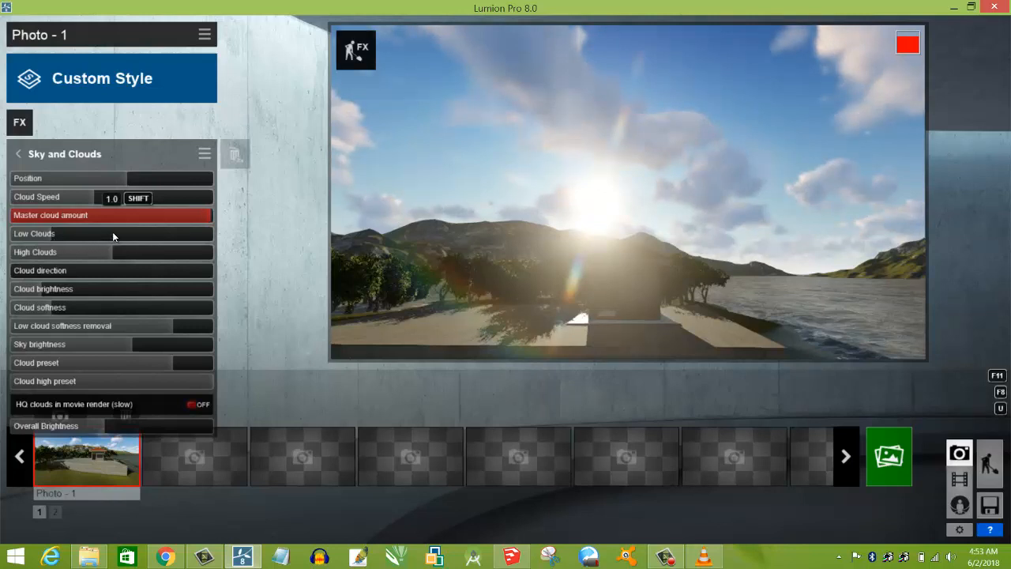
pyautogui.moveTo(122, 234); pyautogui.dragTo(62, 235)
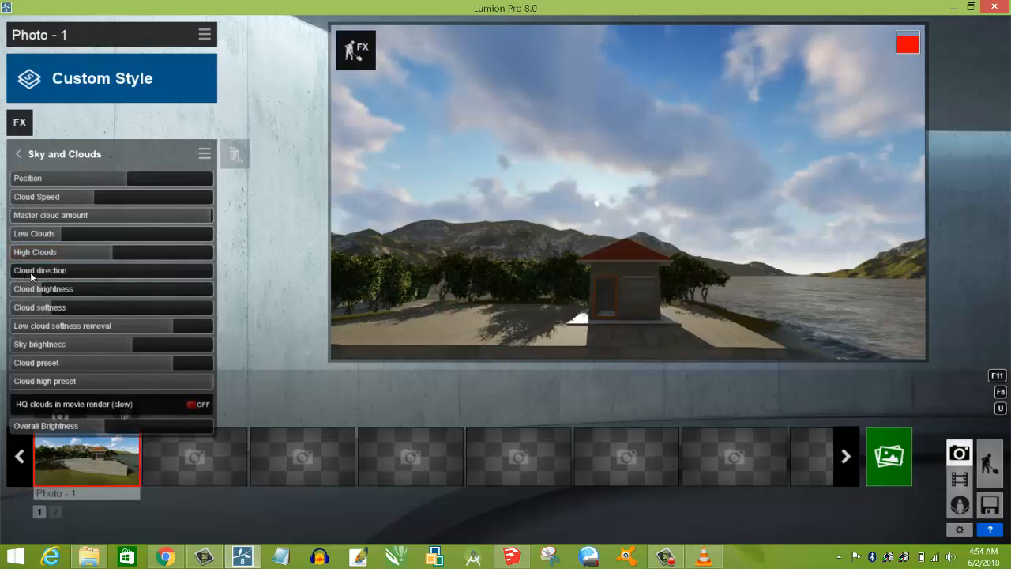
pyautogui.moveTo(39, 271); pyautogui.dragTo(86, 302)
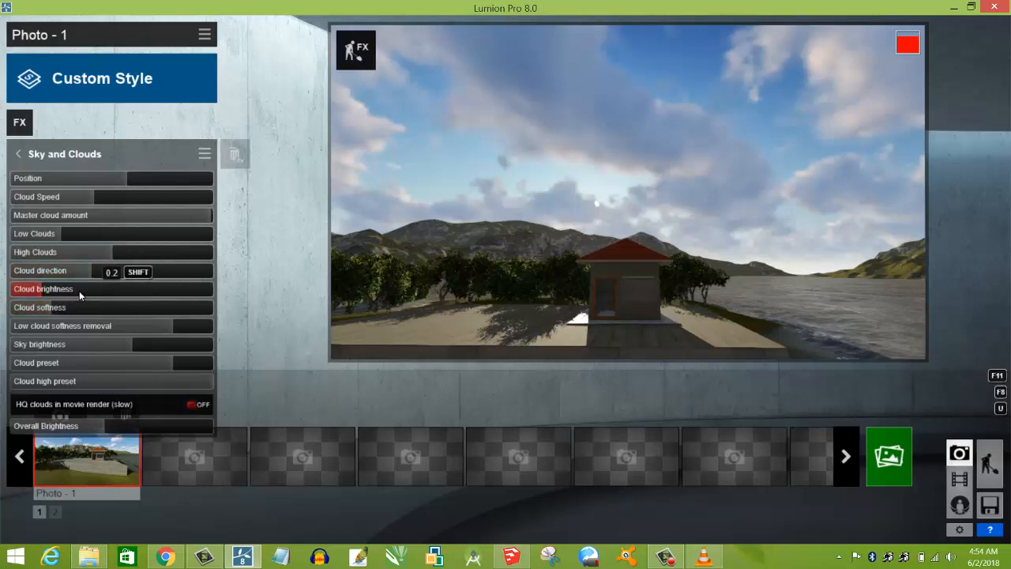
pyautogui.moveTo(88, 294); pyautogui.dragTo(149, 293)
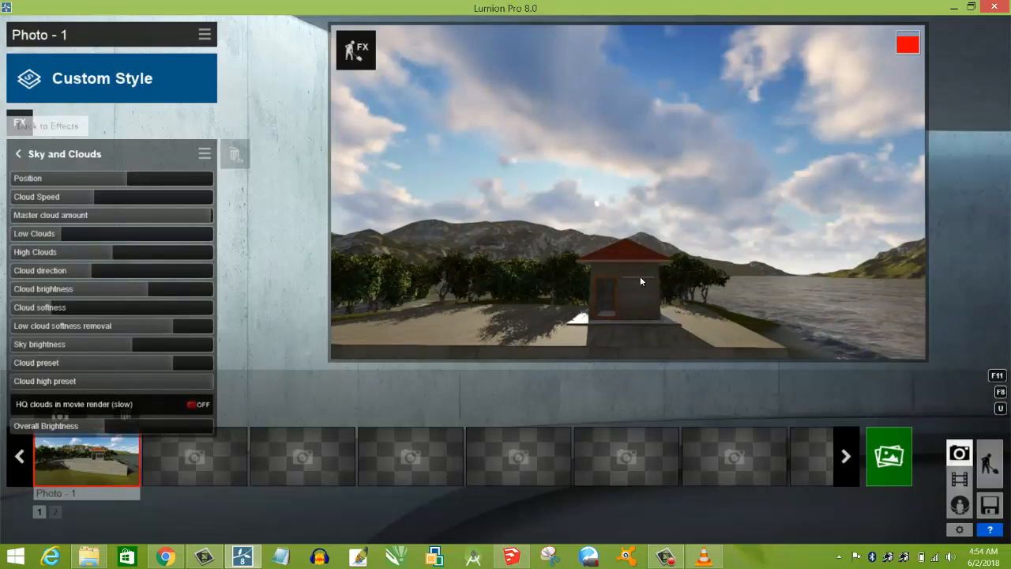
# - Add the Fog effect from the weather and climate effects to Photo 1 and set the fog density to 1.7
pyautogui.click(19, 121)
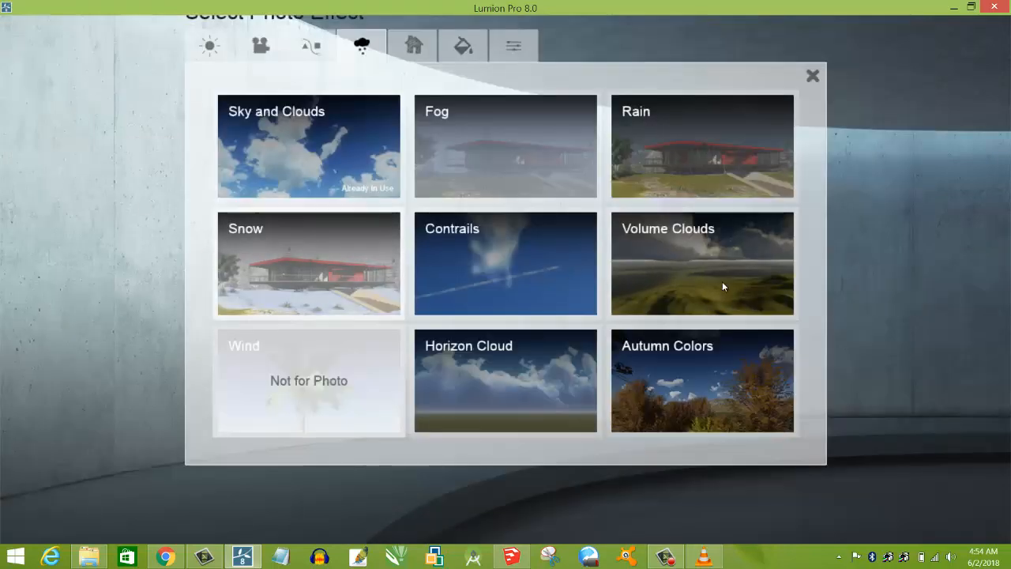
pyautogui.click(514, 169)
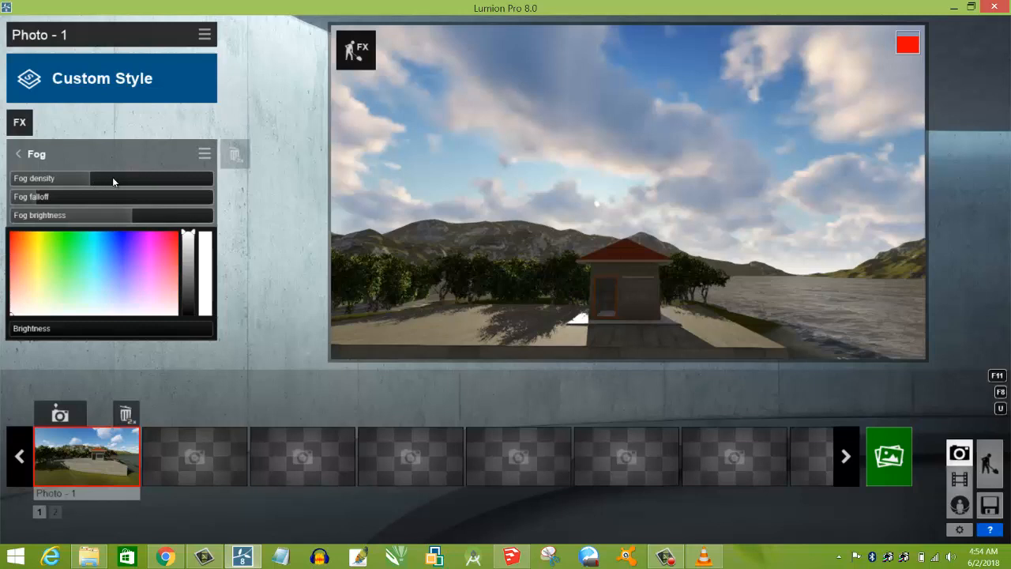
pyautogui.moveTo(124, 180); pyautogui.dragTo(152, 182)
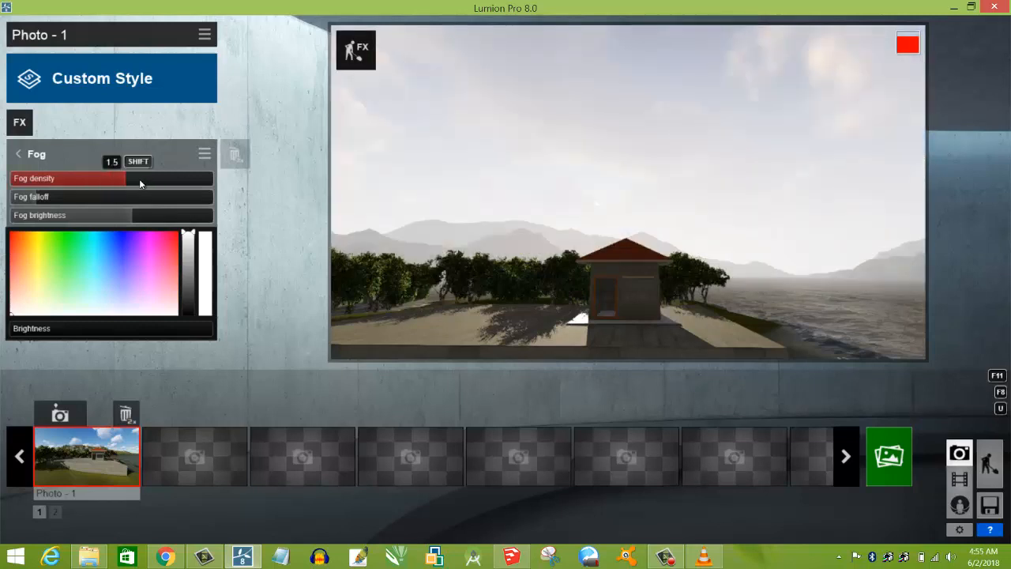
pyautogui.click(139, 179)
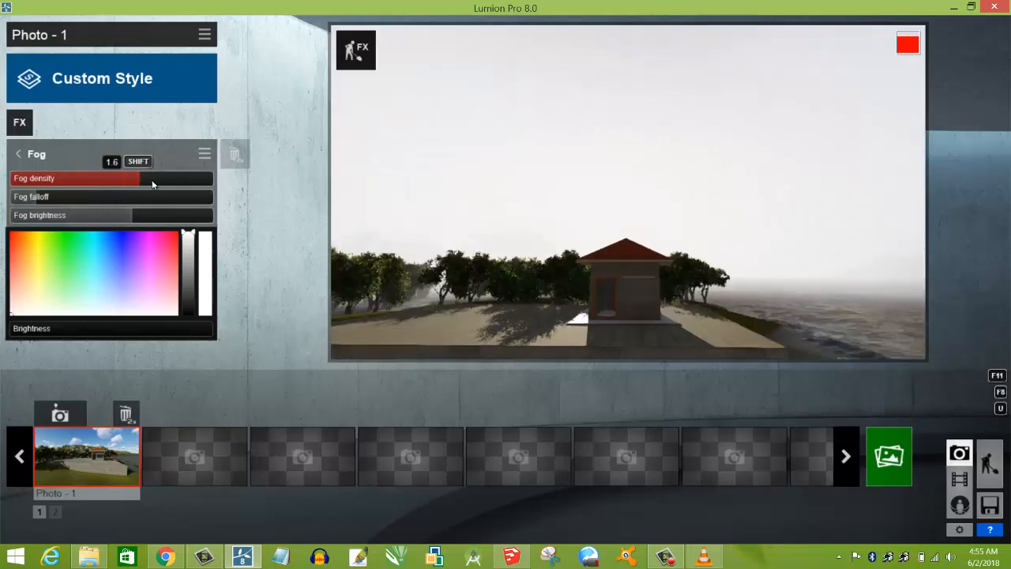
pyautogui.click(152, 180)
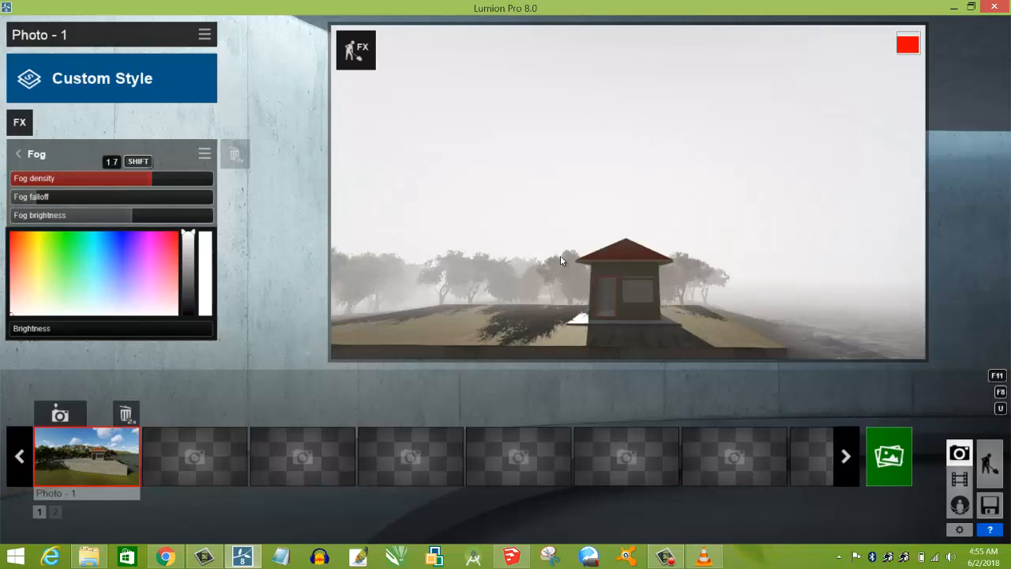
# - Increase the fog falloff to just over half its range and set the fog brightness to 0.9
pyautogui.moveTo(560, 259)
pyautogui.mouseDown(button='right')
pyautogui.moveTo(555, 249)
pyautogui.moveTo(559, 261)
pyautogui.mouseUp(button='right')
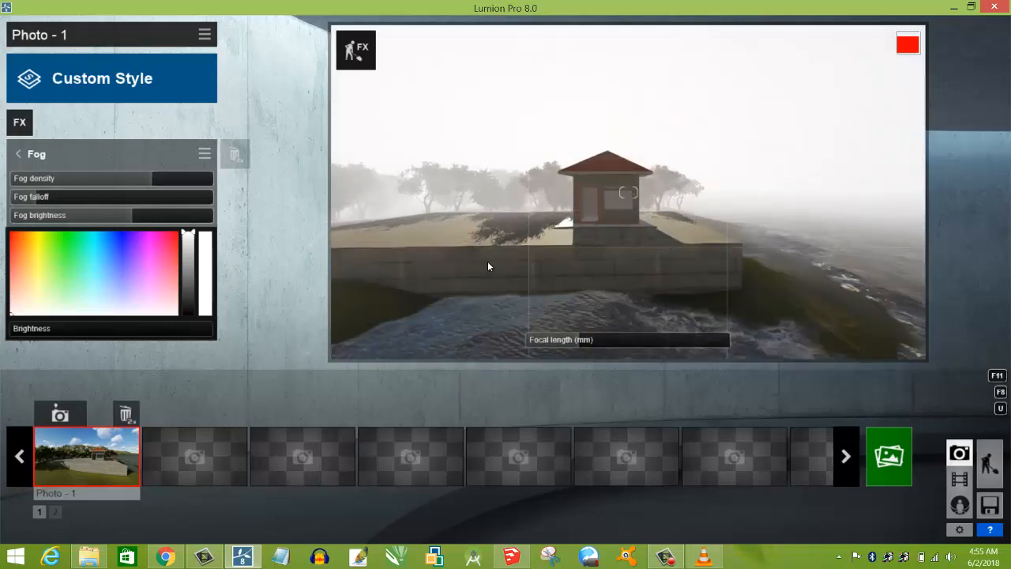
pyautogui.moveTo(33, 197); pyautogui.dragTo(136, 204)
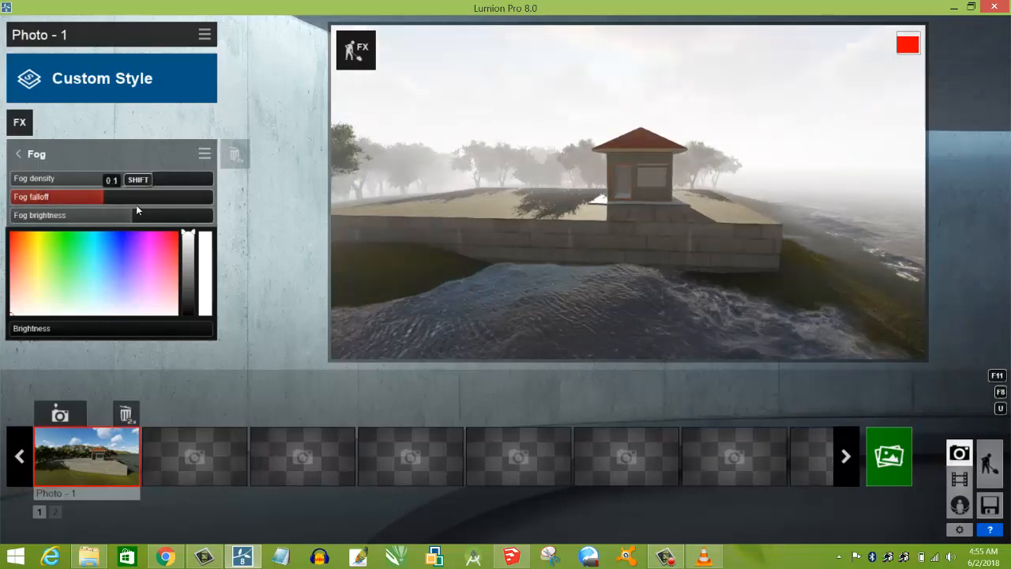
pyautogui.moveTo(33, 198); pyautogui.dragTo(85, 207)
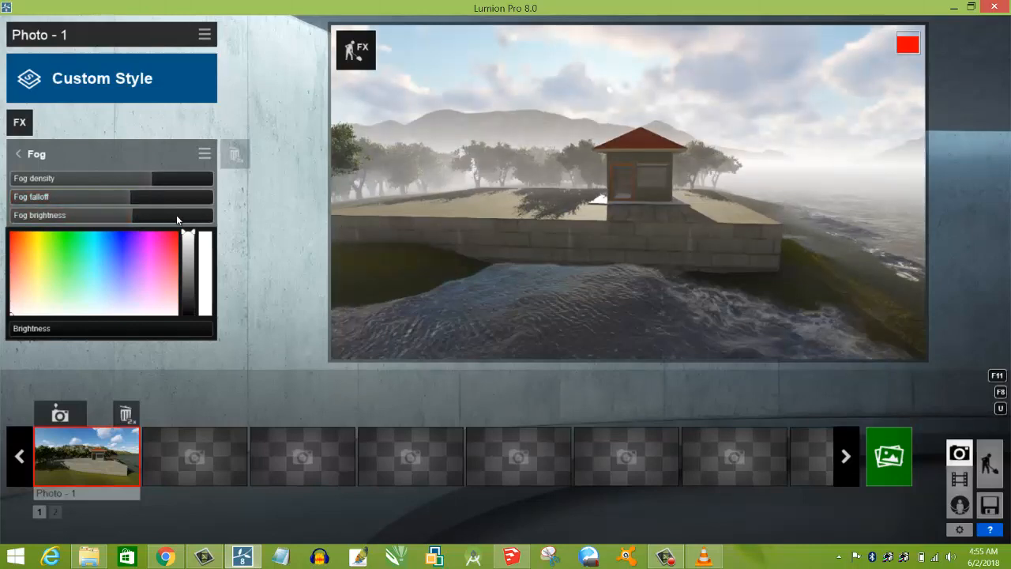
pyautogui.scroll(2, 187, 215)
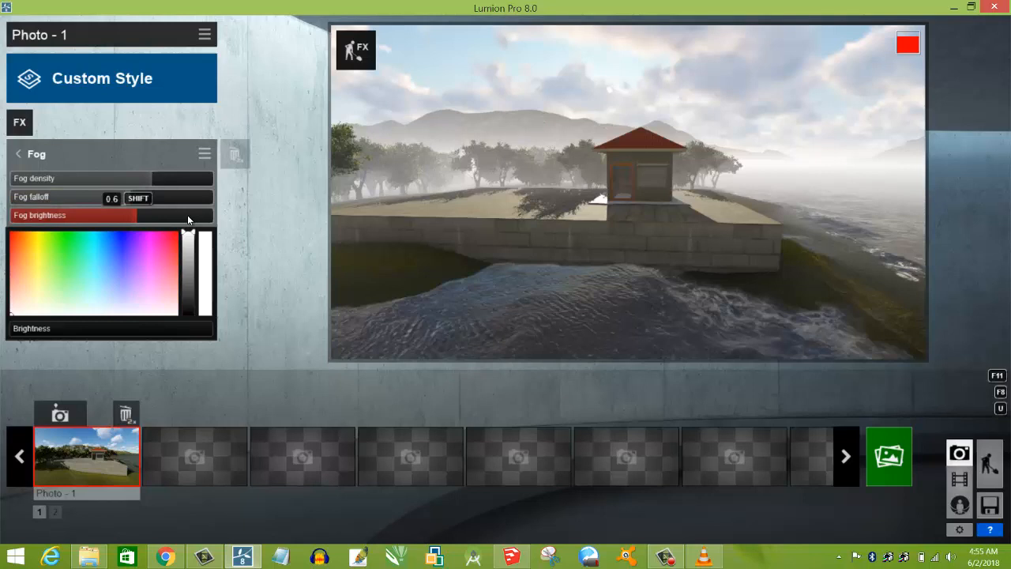
pyautogui.scroll(1, 81, 268)
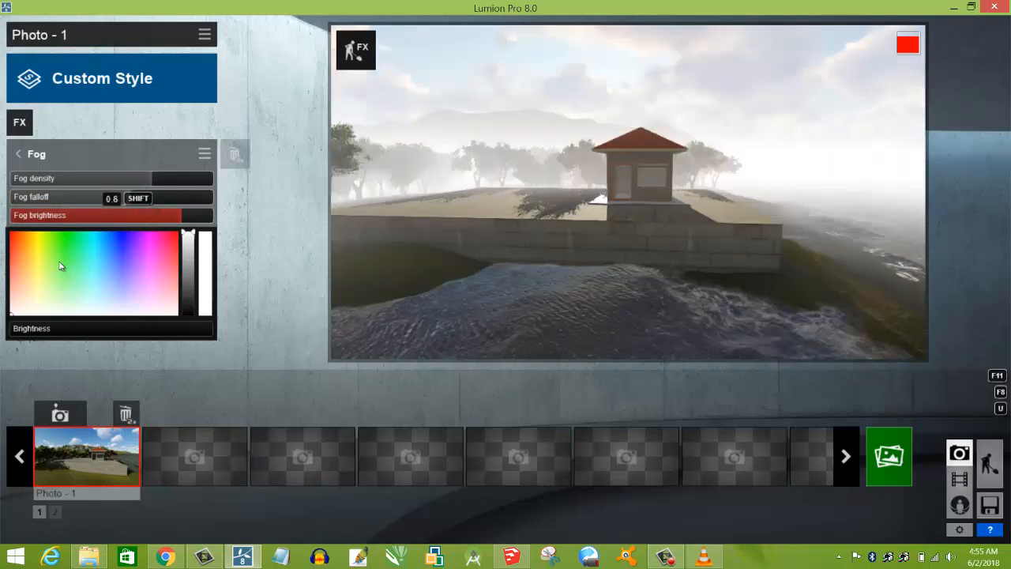
pyautogui.scroll(1, 59, 266)
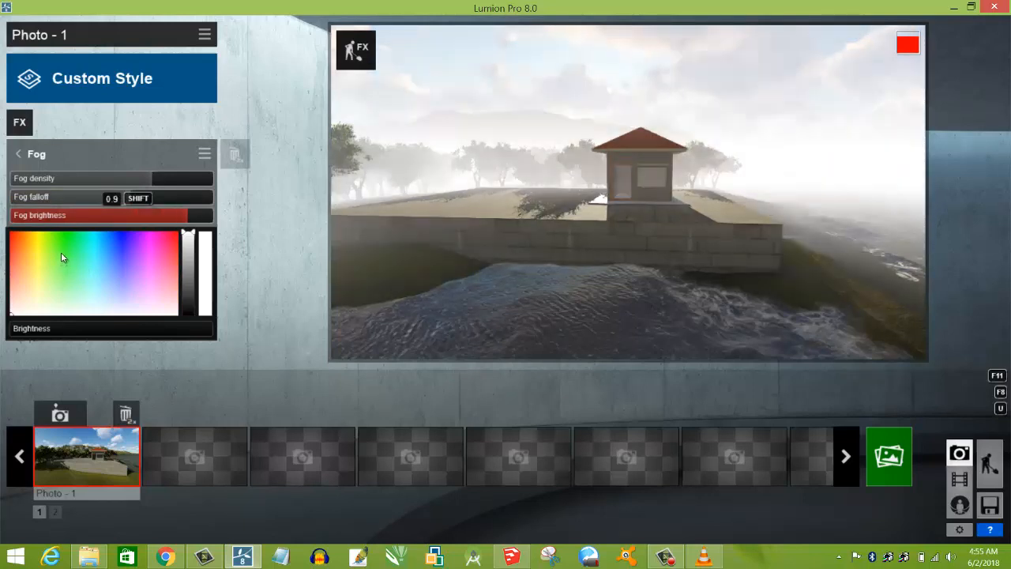
# - Try a green fog color, change it to light pink-violet, and darken that color
pyautogui.click(59, 260)
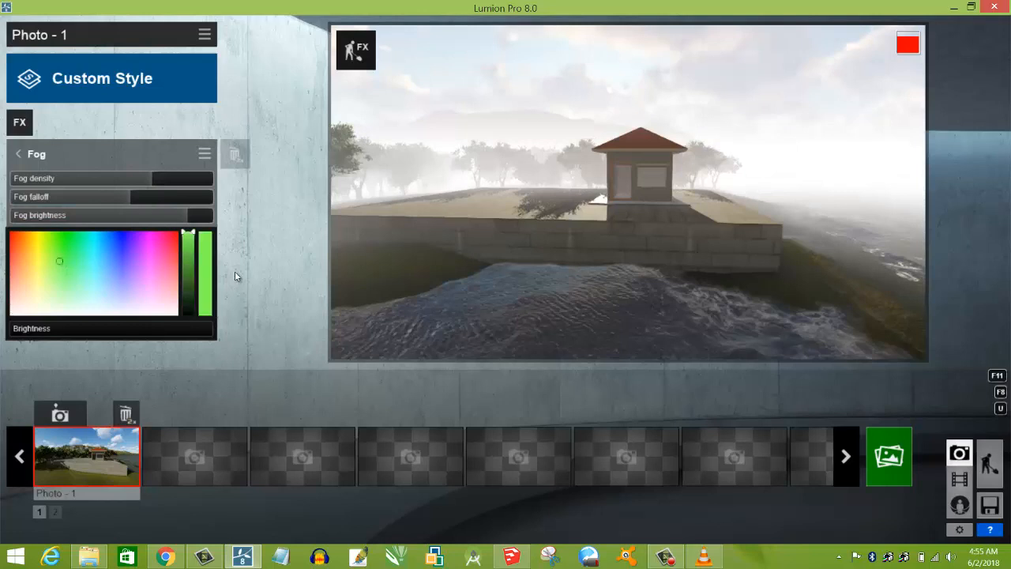
pyautogui.scroll(1, 154, 298)
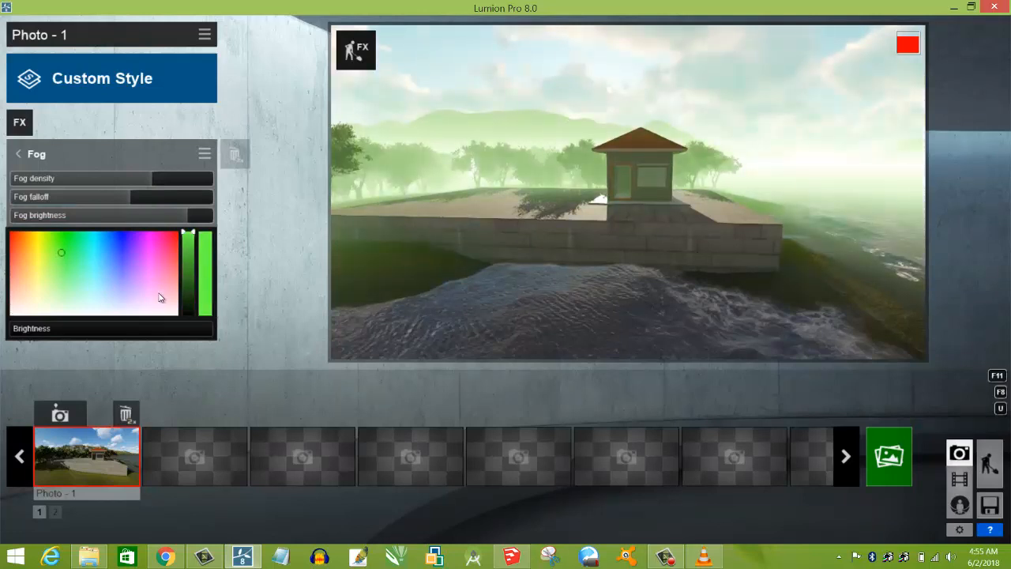
pyautogui.click(147, 283)
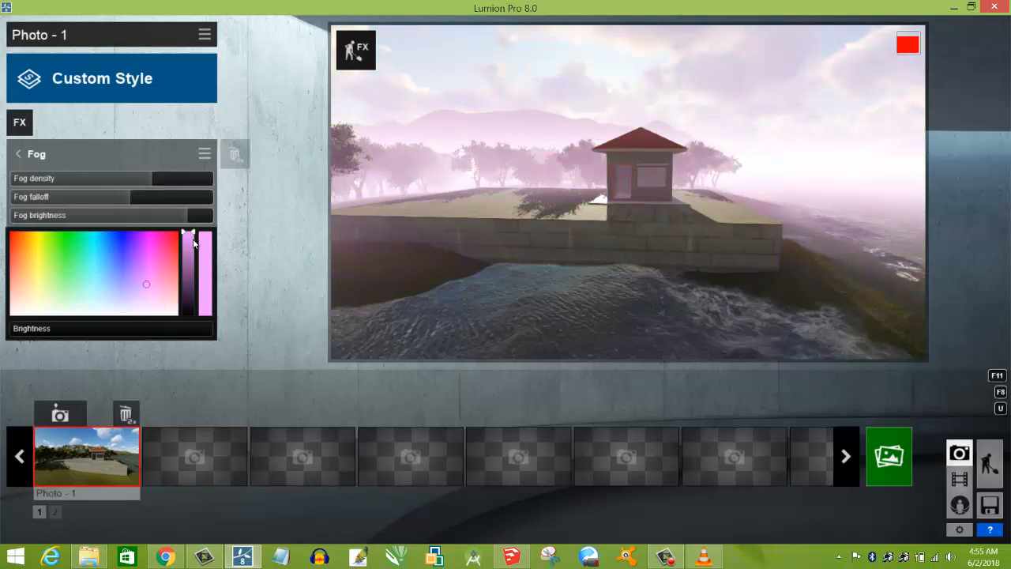
pyautogui.moveTo(193, 248)
pyautogui.mouseDown()
pyautogui.moveTo(192, 278)
pyautogui.moveTo(192, 267)
pyautogui.mouseUp()
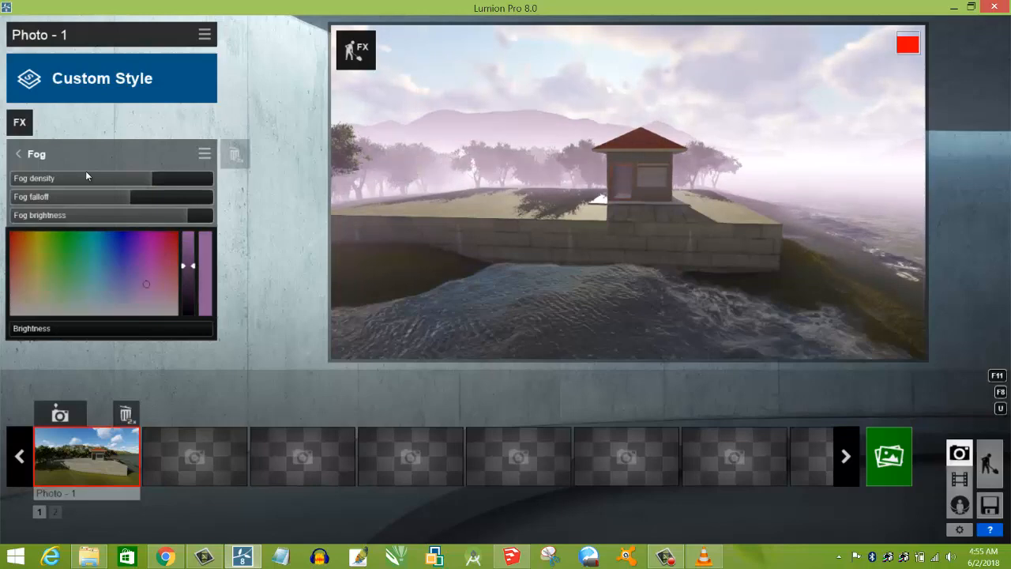
# - Add the Outlines effect from the artistic effects to Photo 1
pyautogui.click(20, 124)
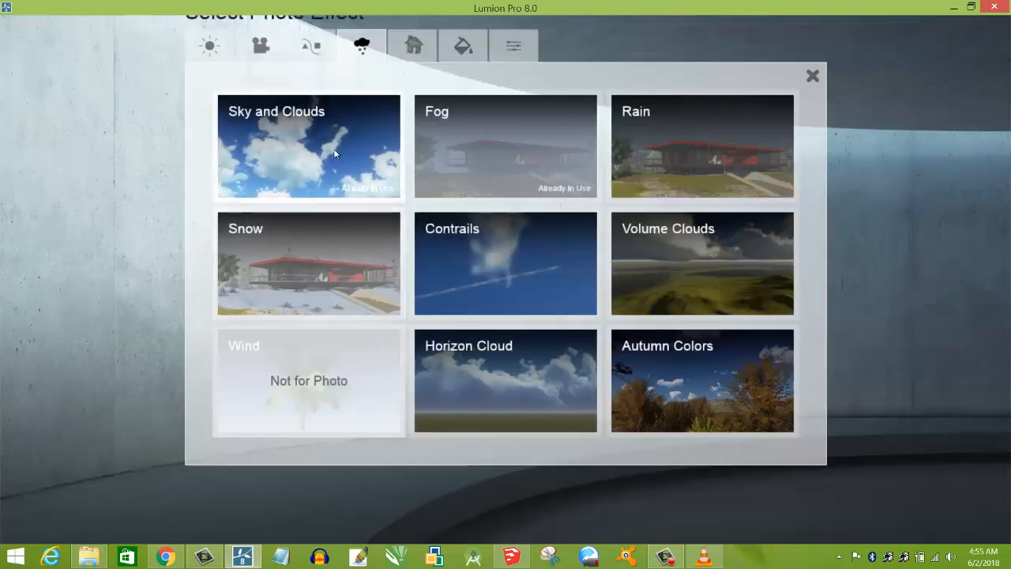
pyautogui.click(412, 48)
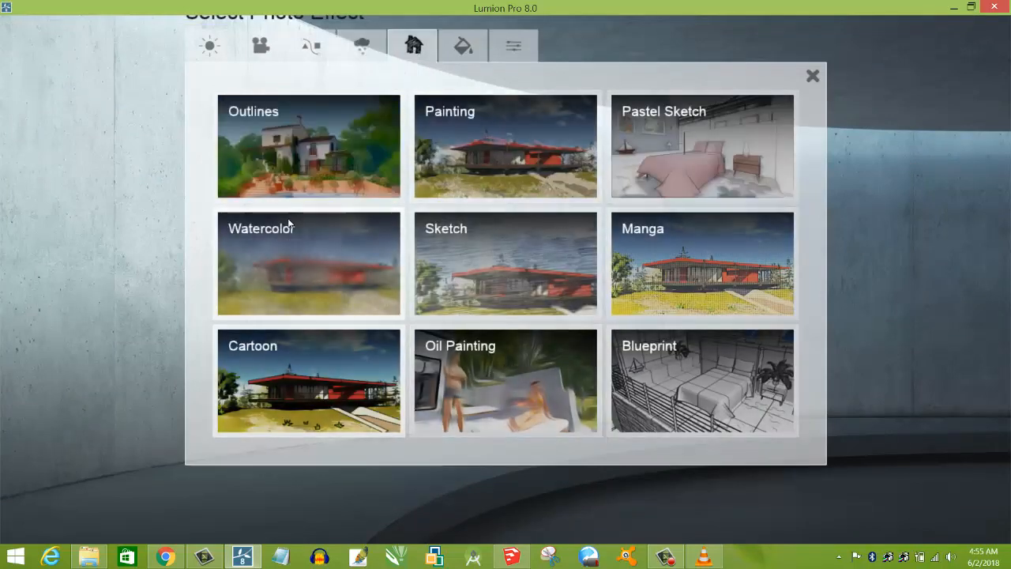
pyautogui.click(303, 154)
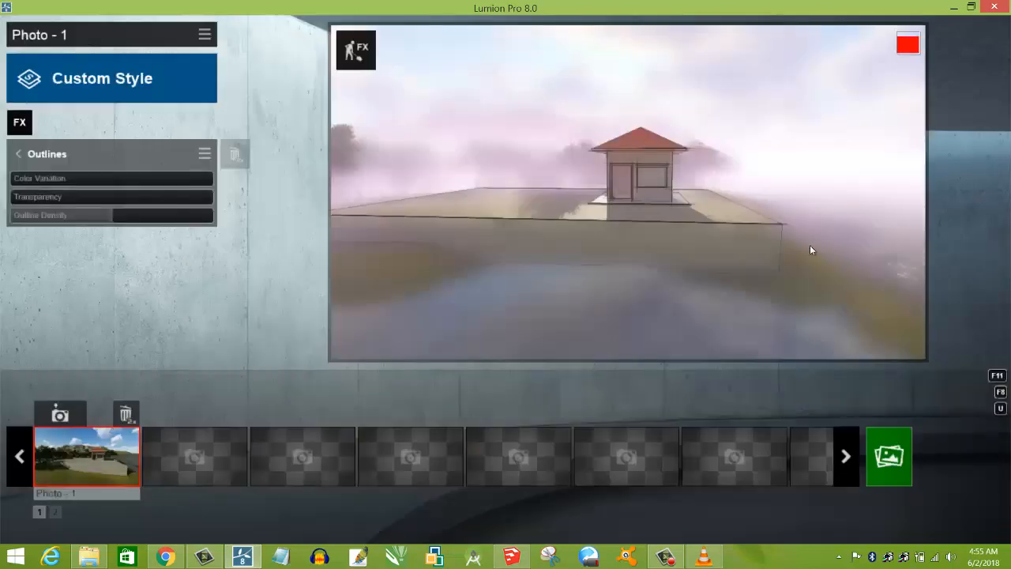
# - Remove the Outlines and Fog effects from Photo 1
pyautogui.doubleClick(236, 155)
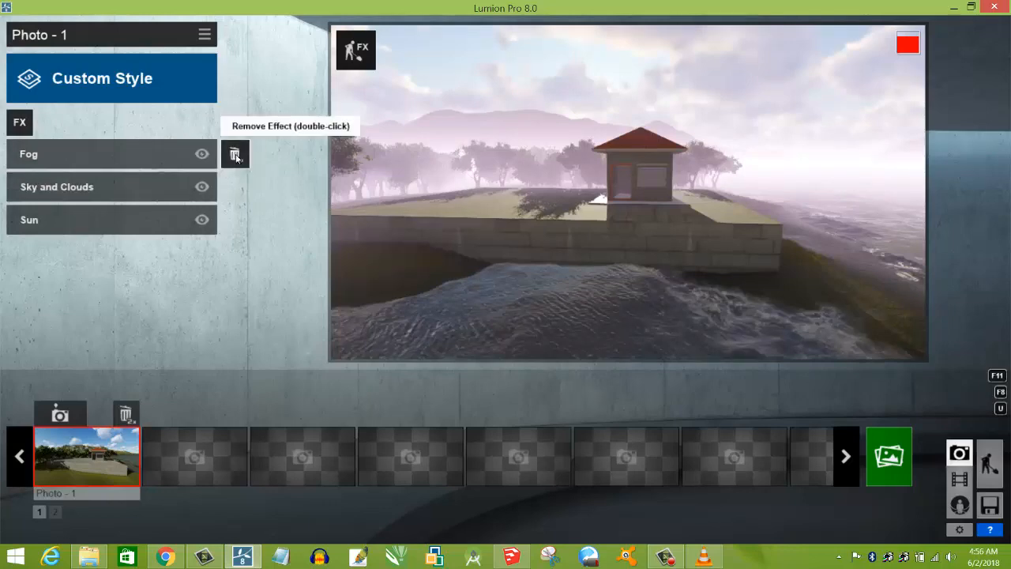
pyautogui.click(236, 156)
pyautogui.click(235, 156)
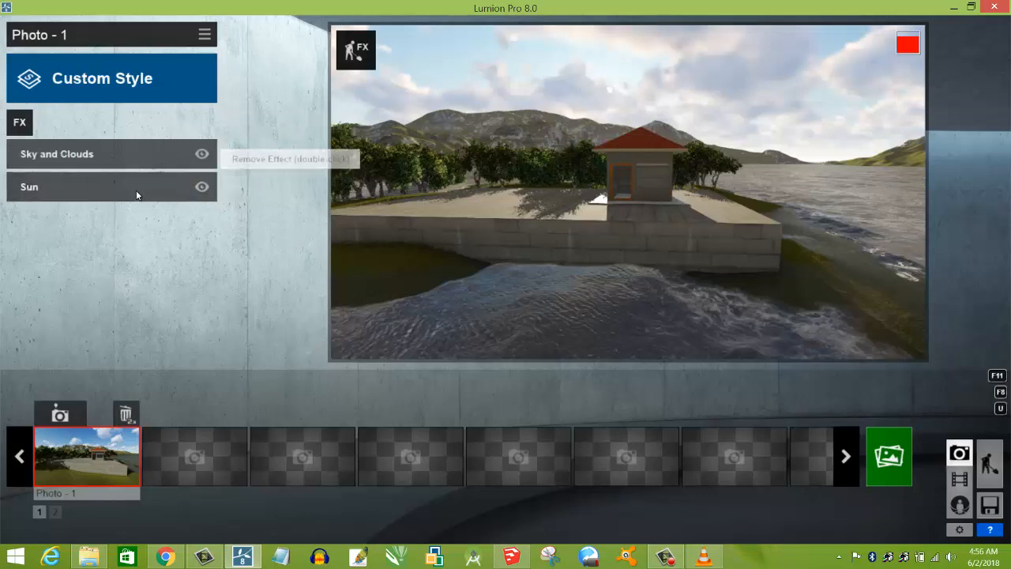
# - Examine the photo effects offered in the Various, artistic, Weather and Climate, Scene and Animation, Camera, and Light and Shadow categories
pyautogui.click(21, 125)
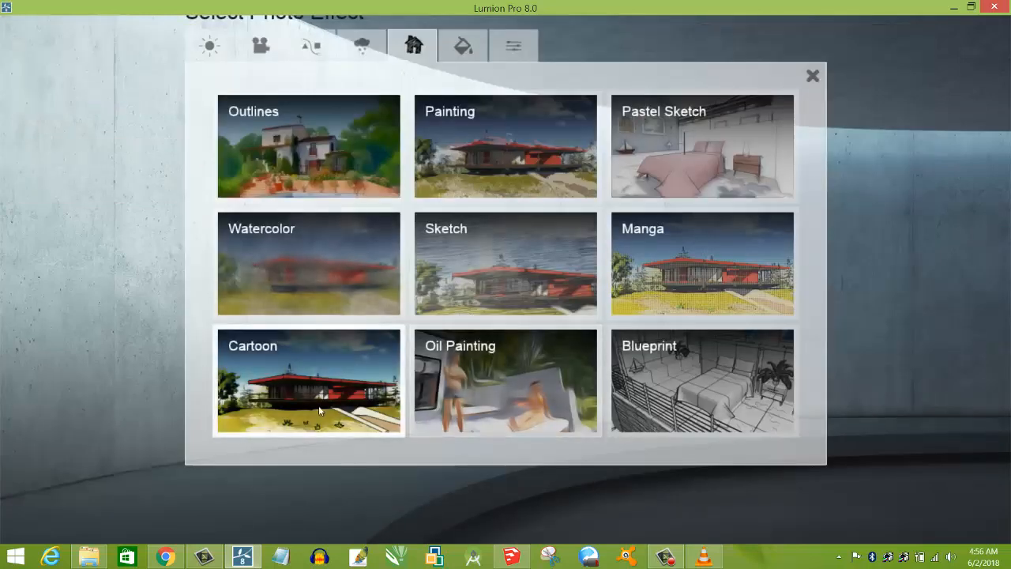
pyautogui.click(463, 48)
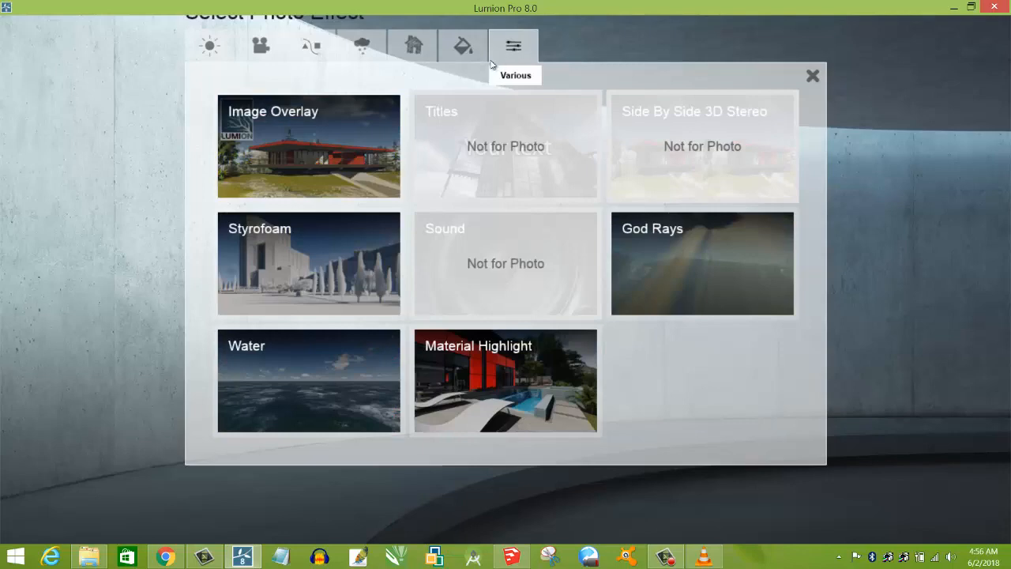
pyautogui.click(413, 45)
pyautogui.click(364, 46)
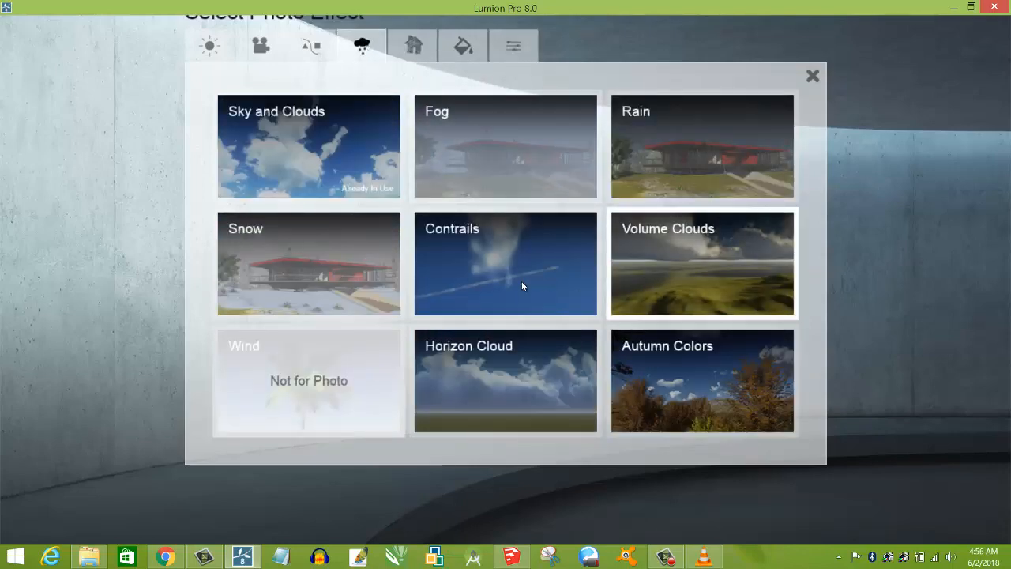
pyautogui.click(309, 46)
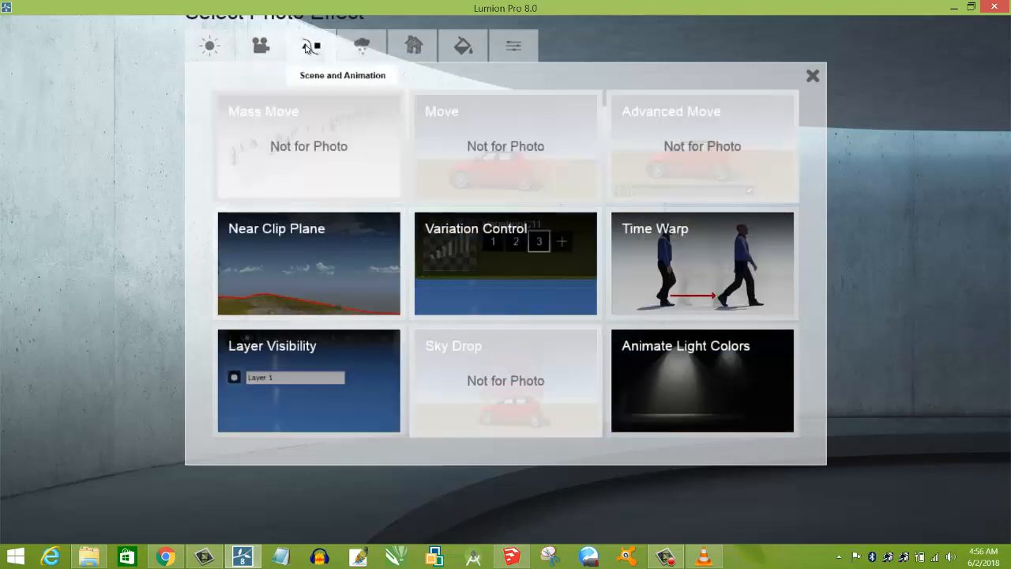
pyautogui.click(273, 50)
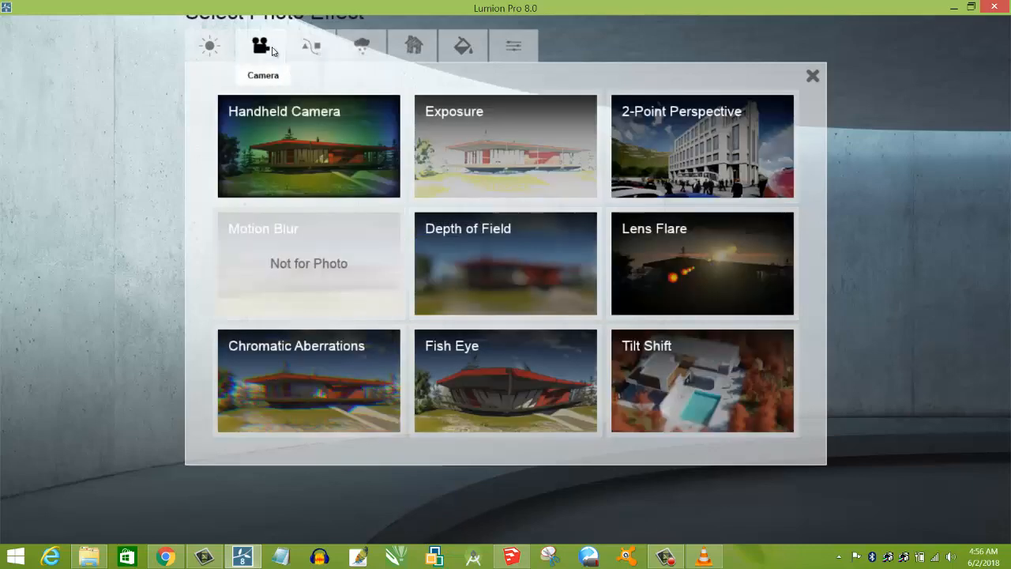
pyautogui.click(209, 47)
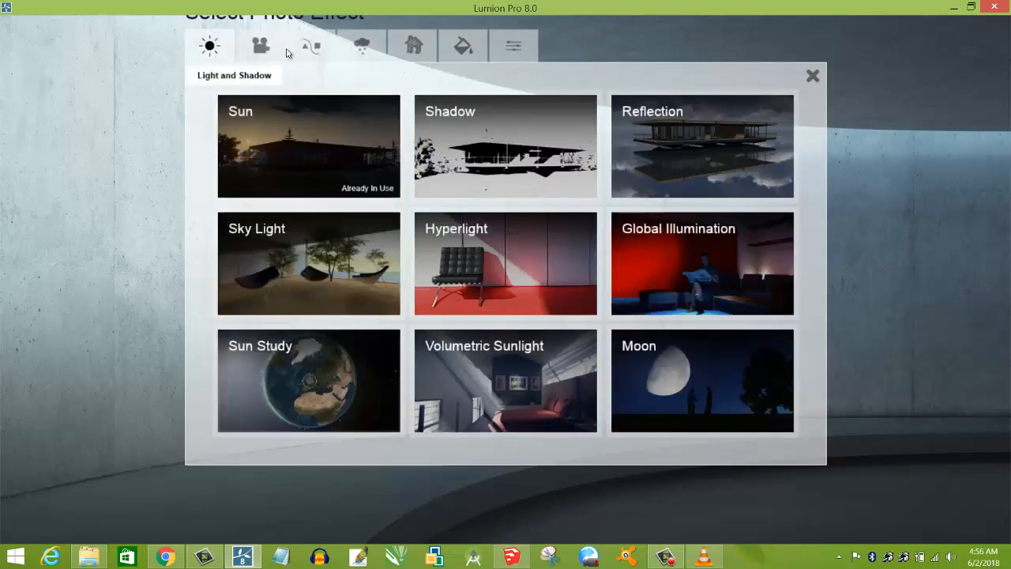
pyautogui.click(312, 47)
# - Add the Rain effect to Photo 1, with rain density at 2.0 and drop distortion at about two thirds of its range
pyautogui.click(368, 49)
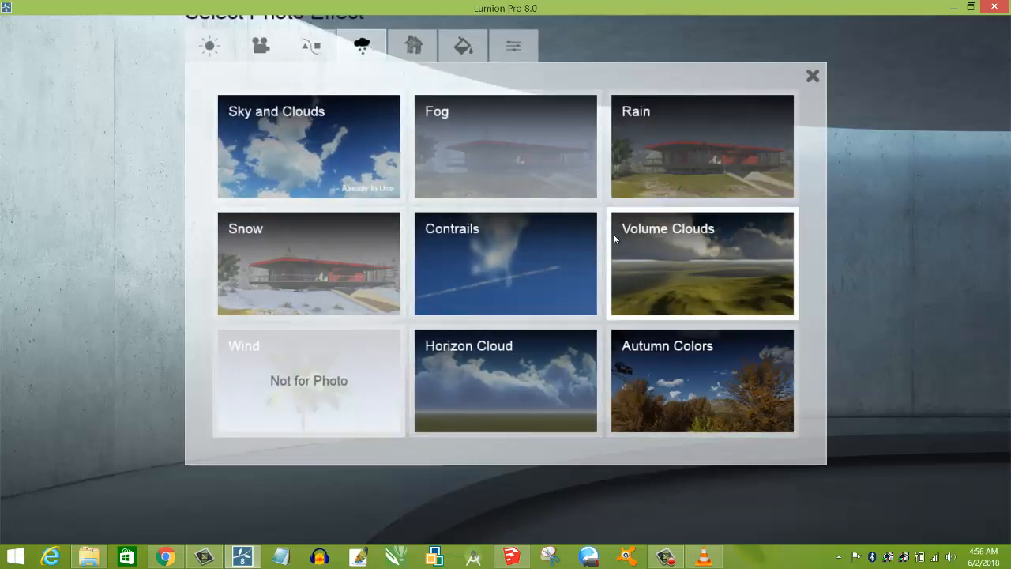
pyautogui.click(650, 130)
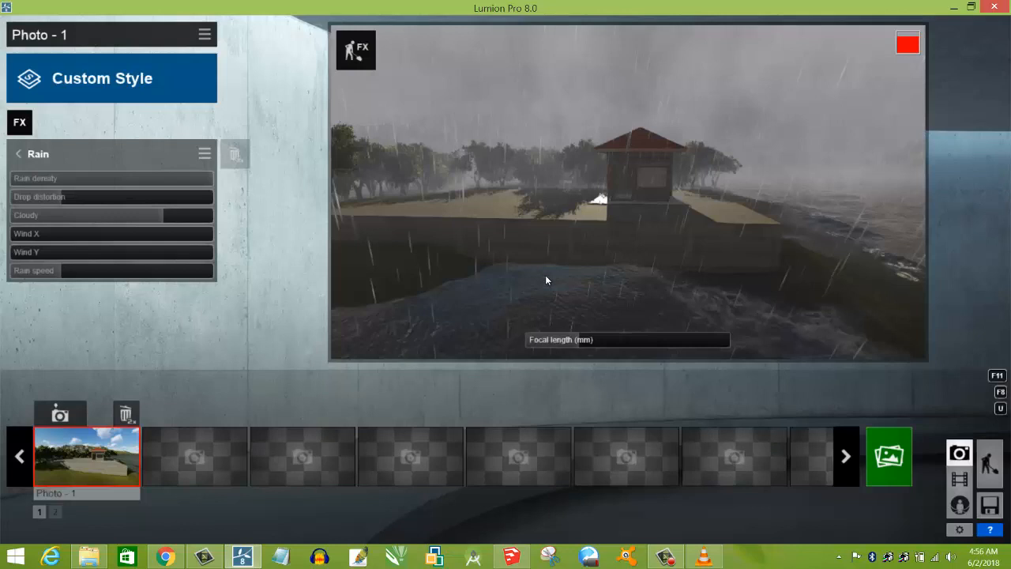
pyautogui.click(202, 183)
pyautogui.moveTo(183, 178); pyautogui.dragTo(237, 153)
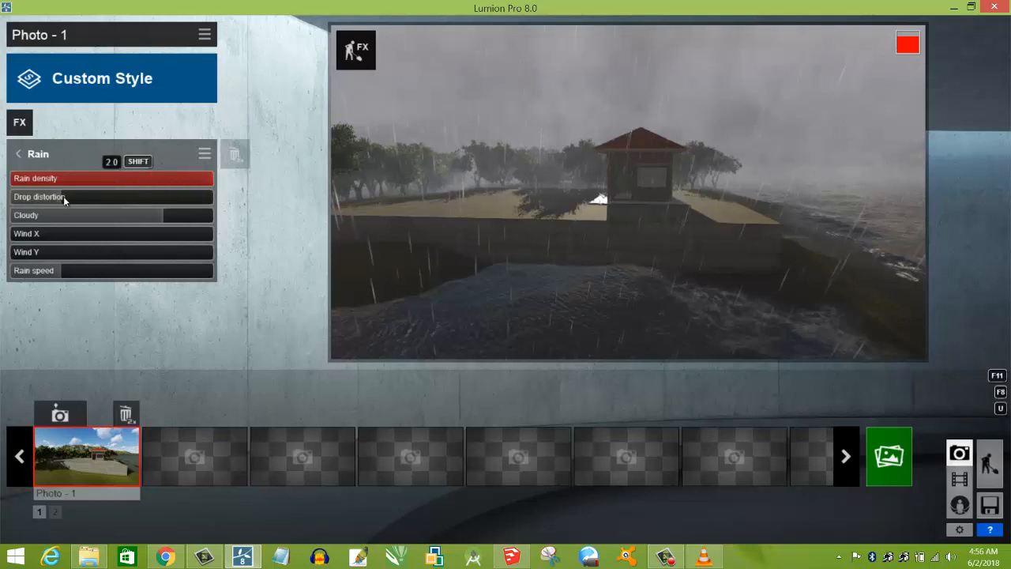
pyautogui.moveTo(94, 198); pyautogui.dragTo(147, 200)
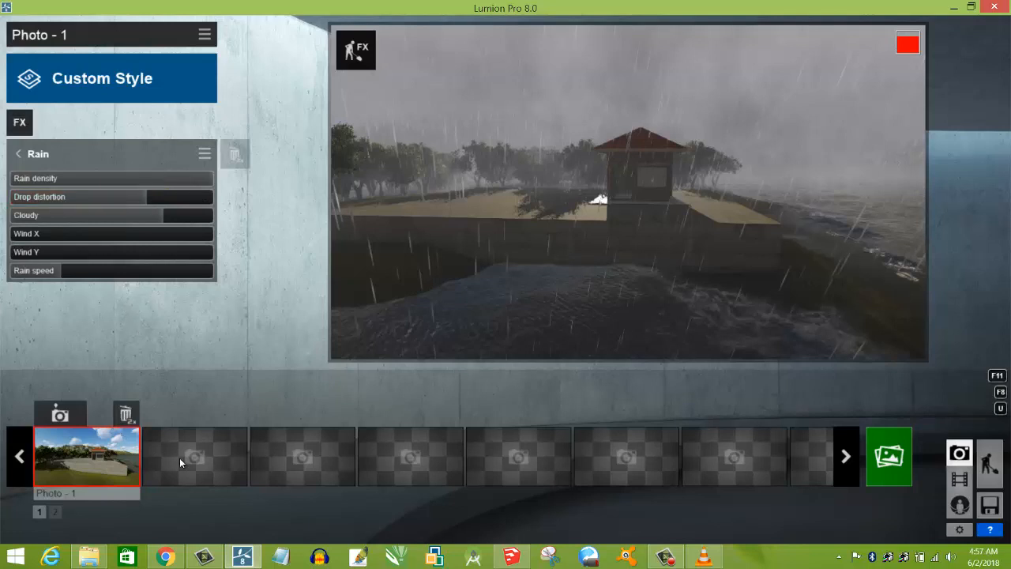
# - Store the current camera view as Photo 2 and compare it with the rainy Photo 1
pyautogui.click(200, 454)
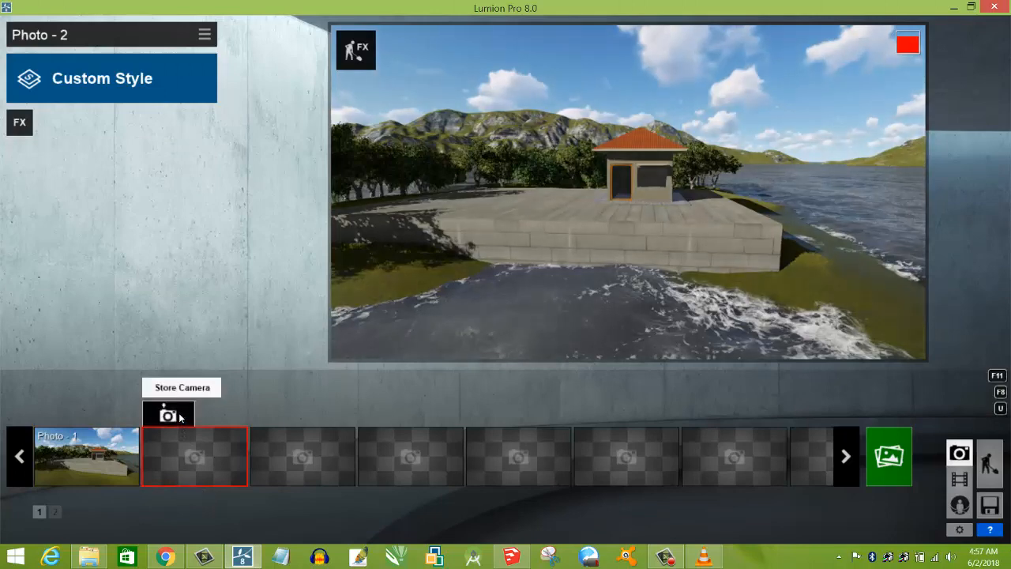
pyautogui.hotkey('ctrl', '2')
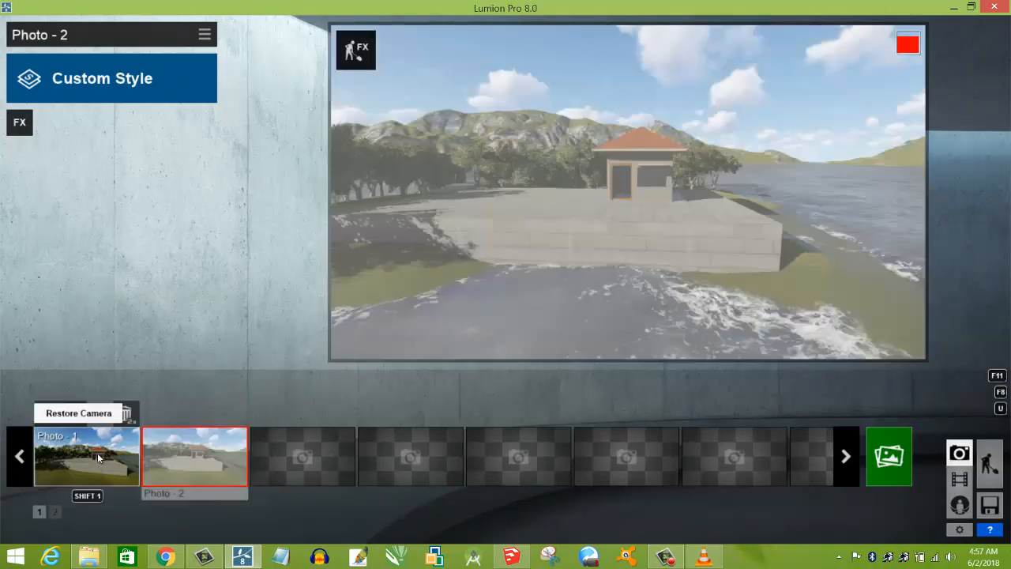
pyautogui.click(137, 450)
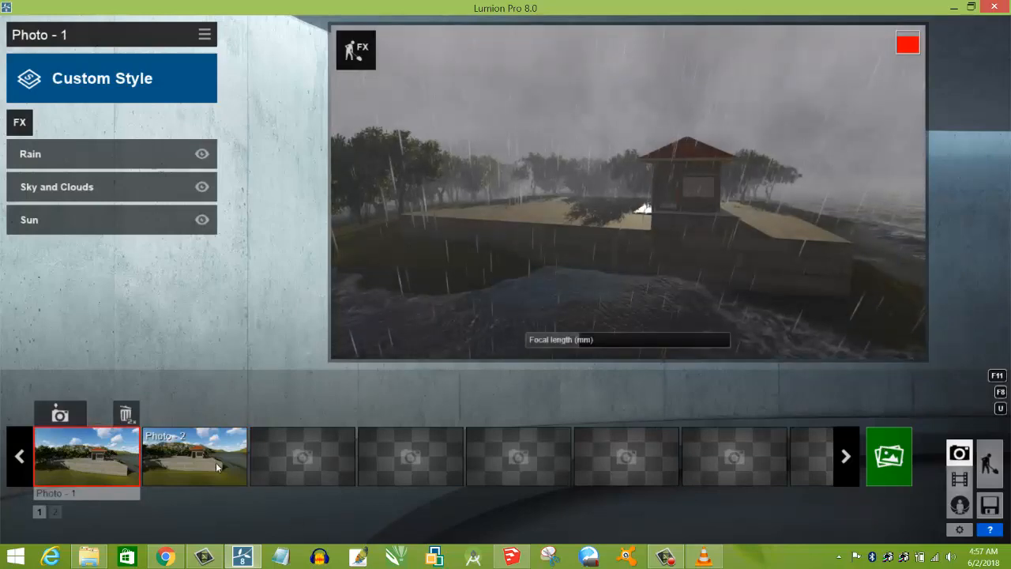
pyautogui.click(195, 457)
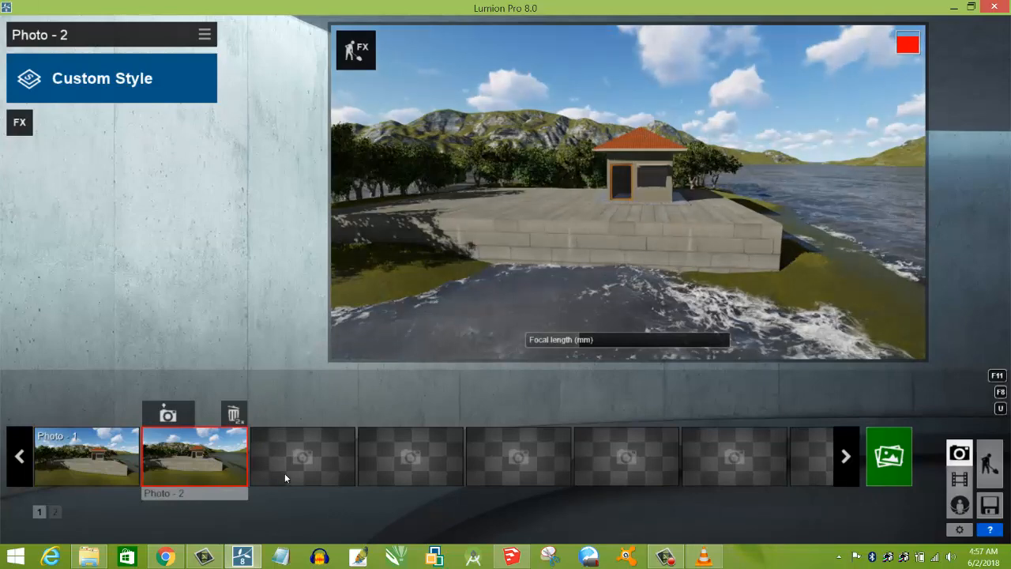
# - Reframe the house from its opposite corner, with the water beside the platform, and store that camera view as Photo 3
pyautogui.click(284, 473)
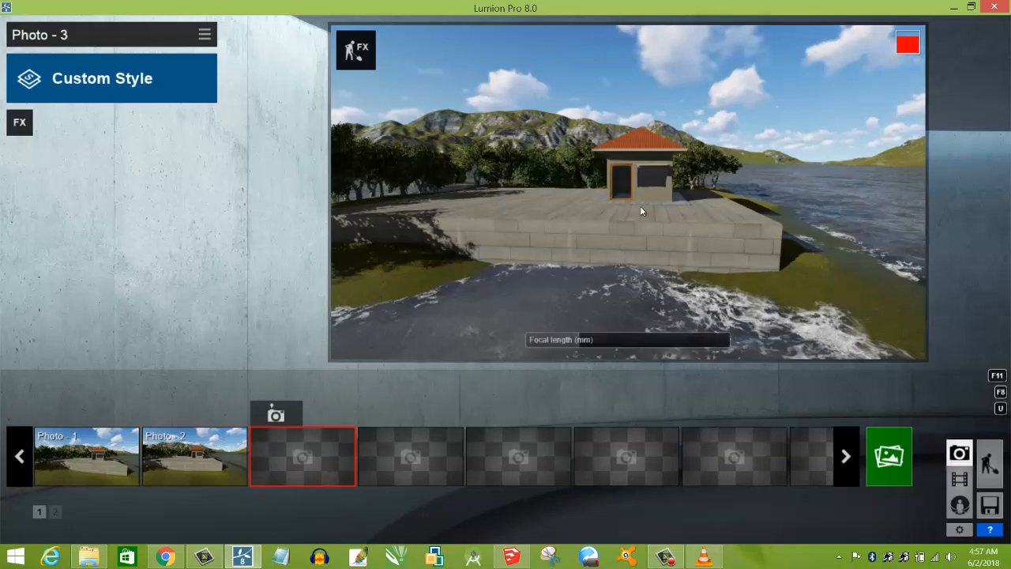
pyautogui.moveTo(638, 207); pyautogui.dragTo(743, 235, button='right')
pyautogui.press('d')
pyautogui.press('d')
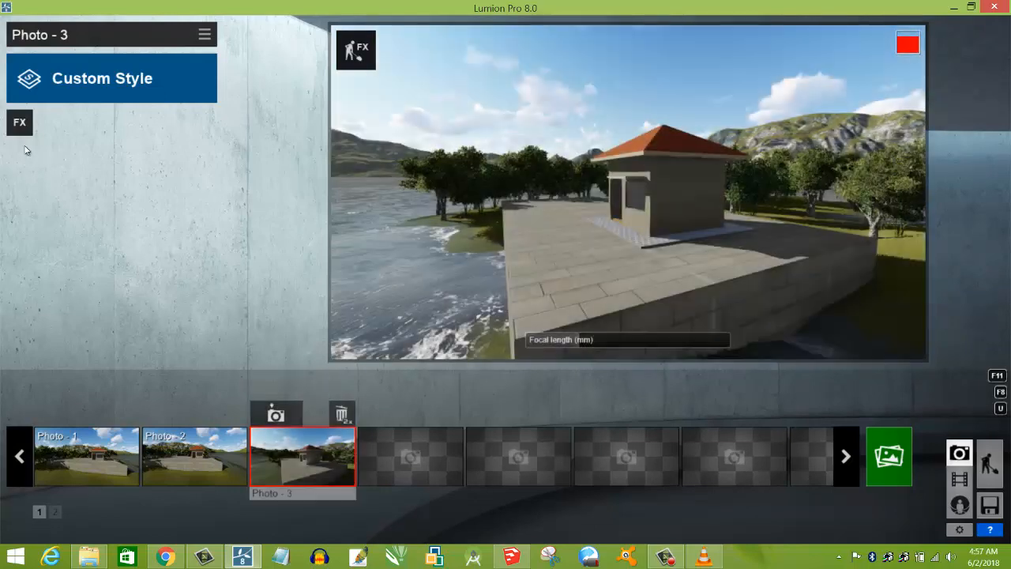
# - Add the Snow effect to Photo 3, with density and snow layer near half range and cloudiness at about a quarter
pyautogui.click(20, 126)
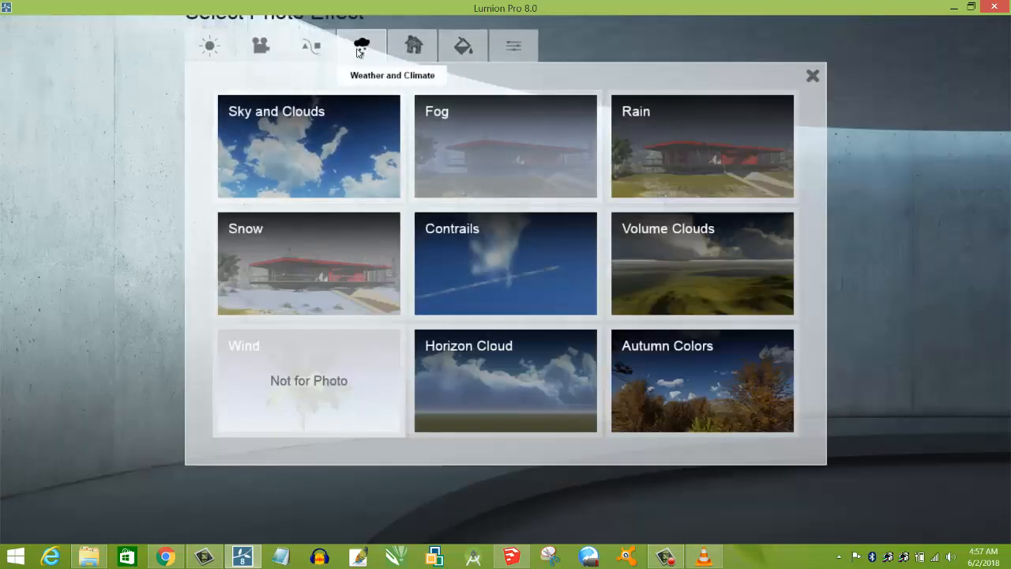
pyautogui.click(364, 271)
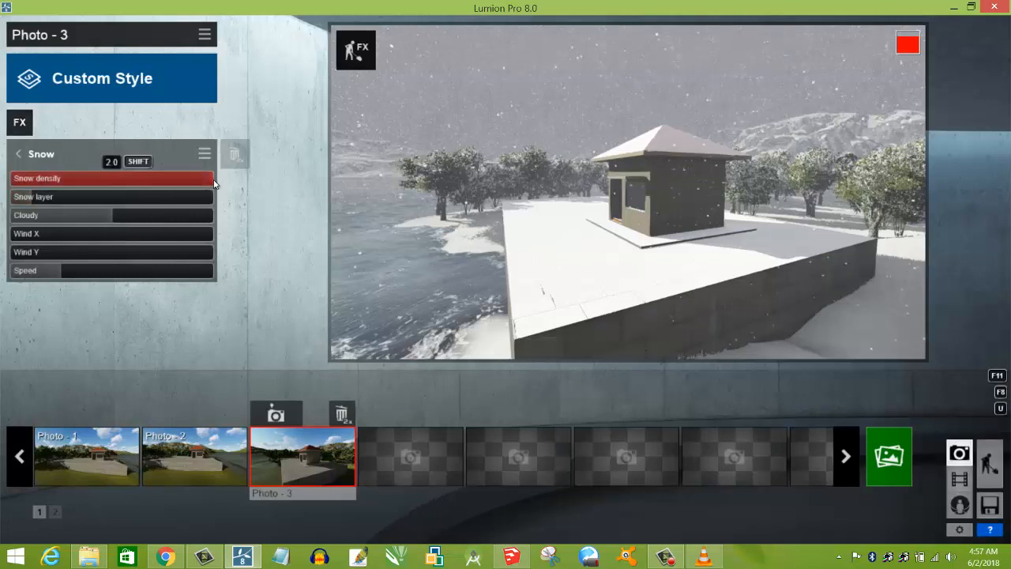
pyautogui.moveTo(190, 184); pyautogui.dragTo(99, 200)
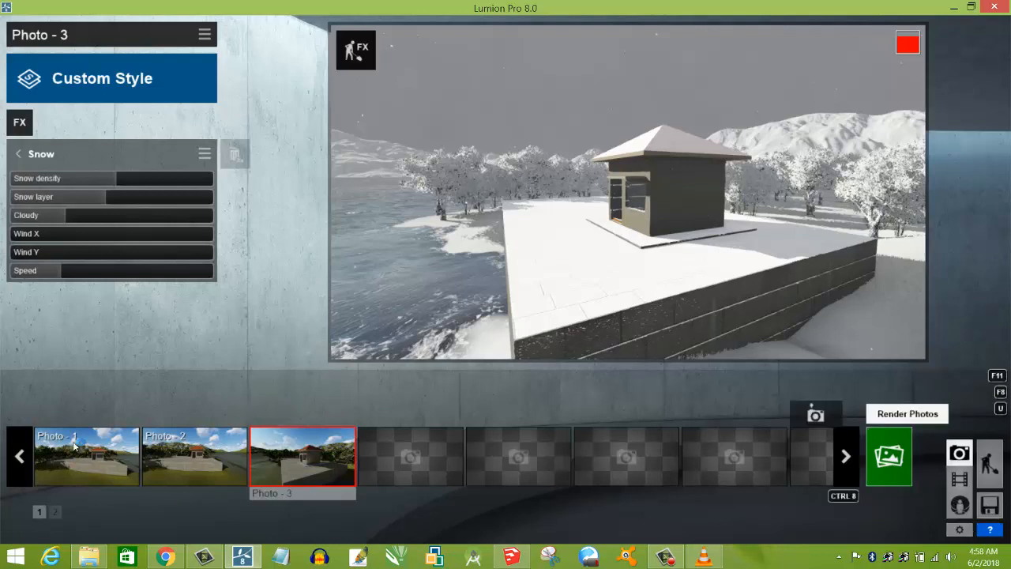
# - Review Photo 1 with its rain effect and return to the snowy Photo 3
pyautogui.moveTo(122, 467)
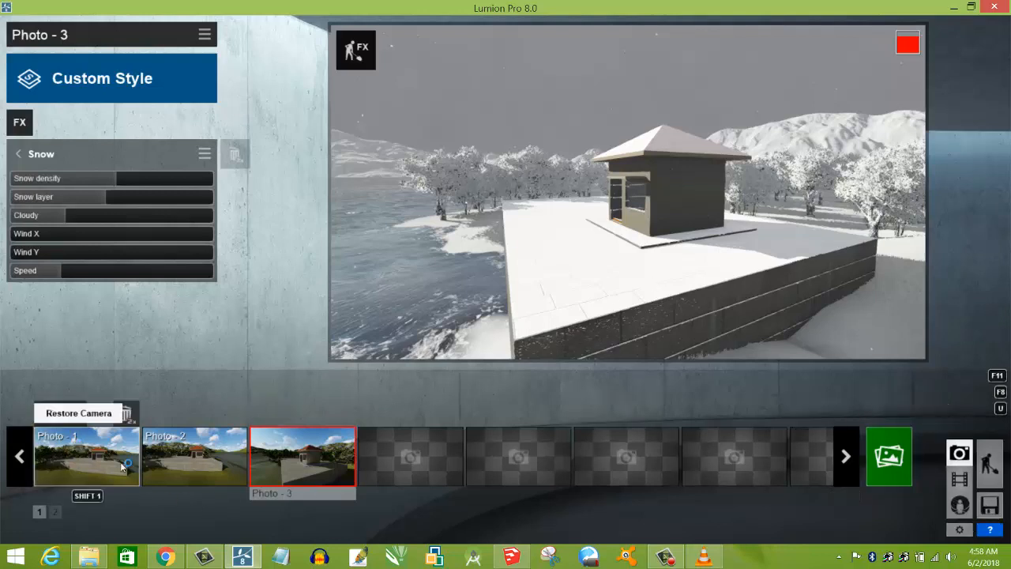
pyautogui.click(79, 463)
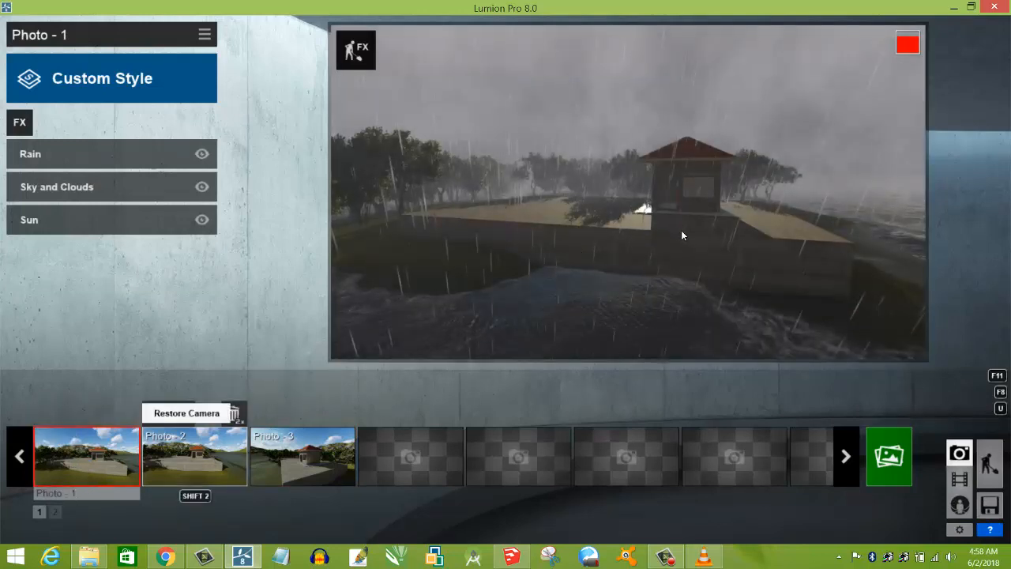
pyautogui.click(281, 463)
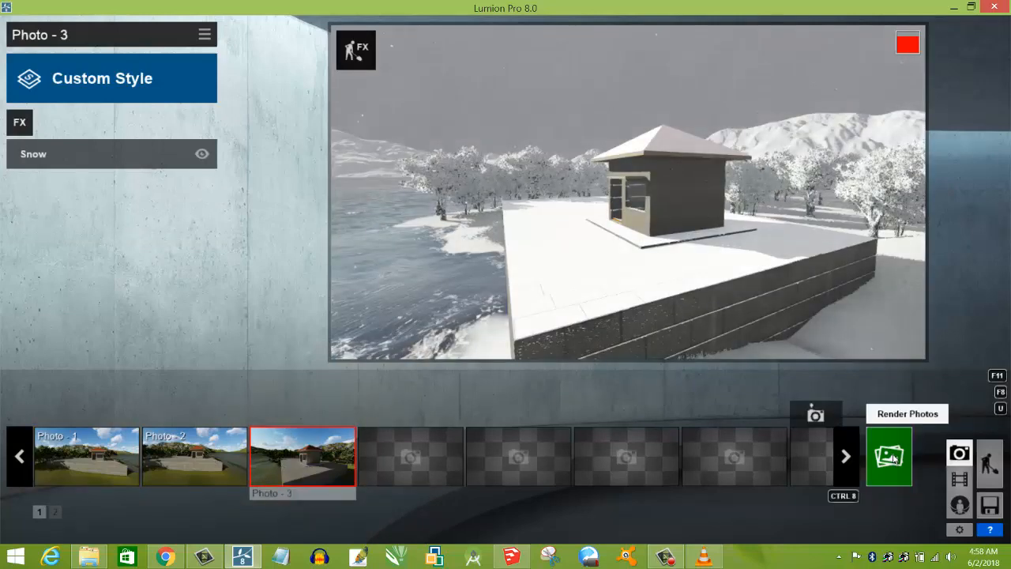
# - Start a 7680x4320 poster render of the current shot, keep JPG as the file type, and cancel the save
pyautogui.click(890, 457)
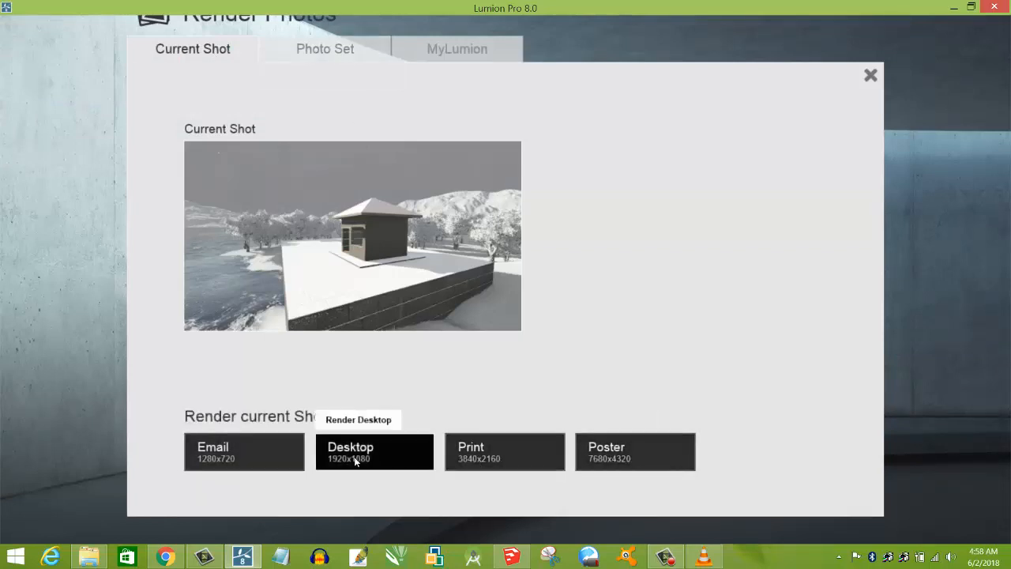
pyautogui.click(620, 459)
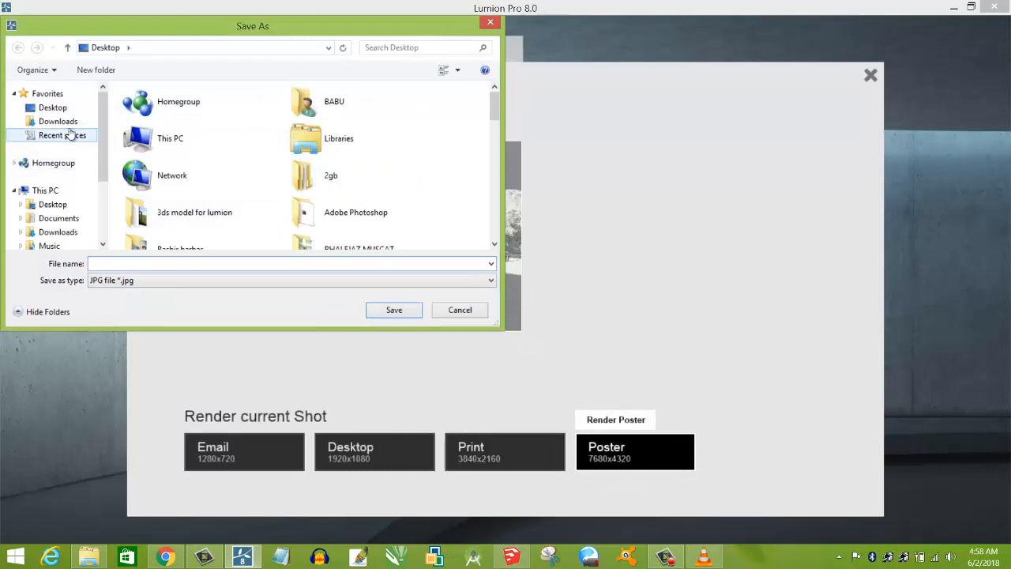
pyautogui.click(148, 282)
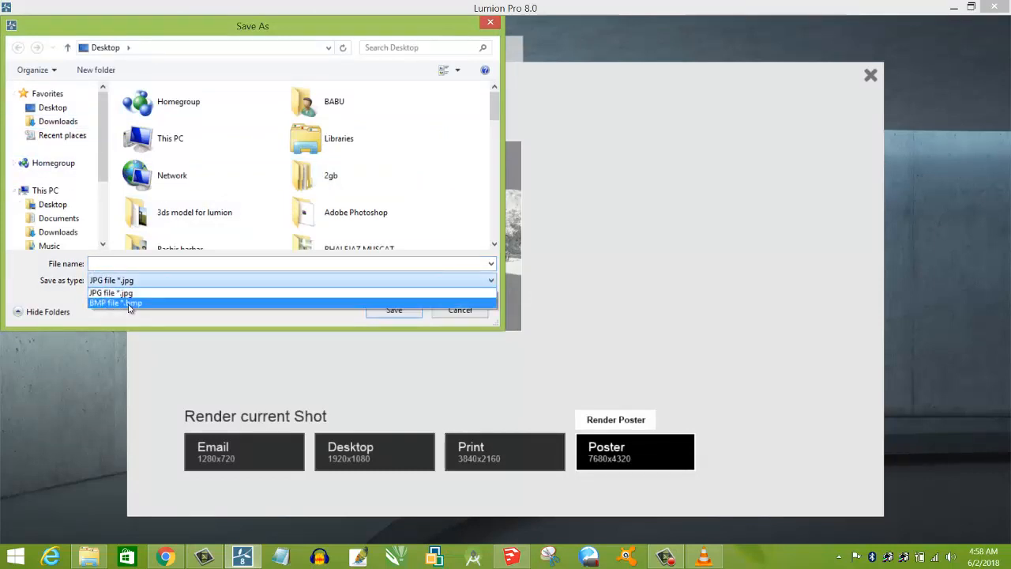
pyautogui.click(154, 292)
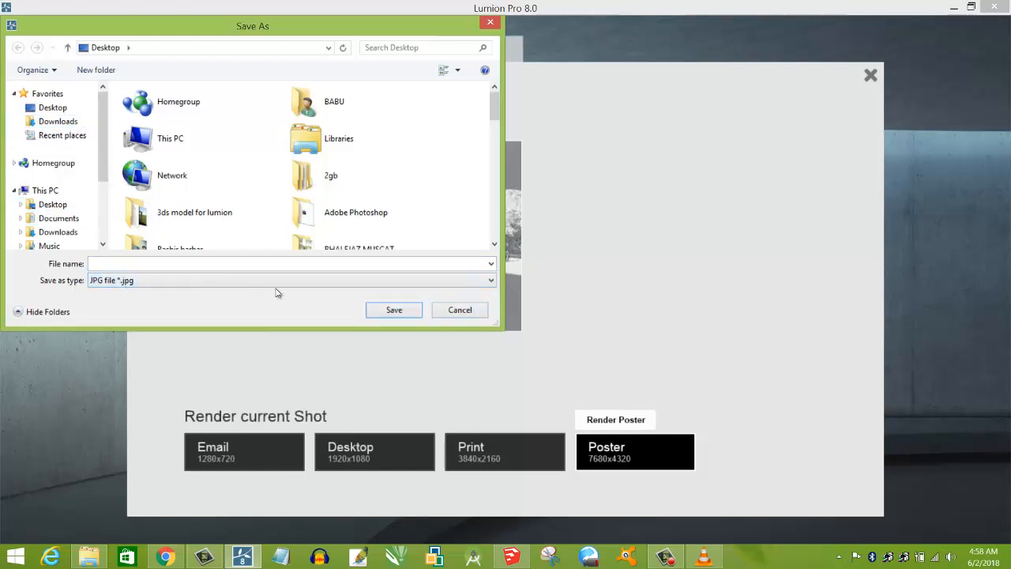
pyautogui.click(461, 311)
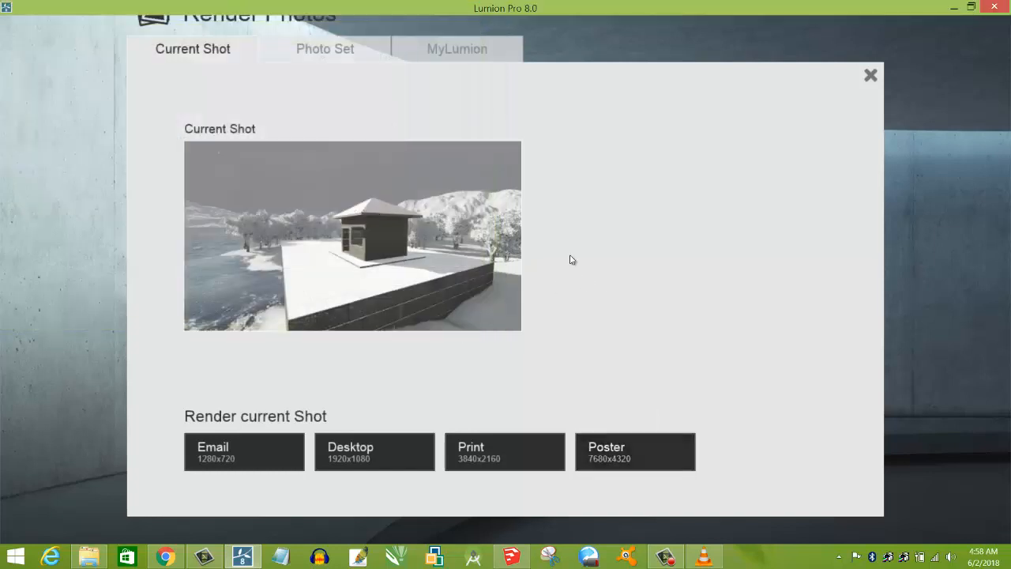
# - Examine the render options for the photo set and for MyLumion uploads
pyautogui.click(339, 57)
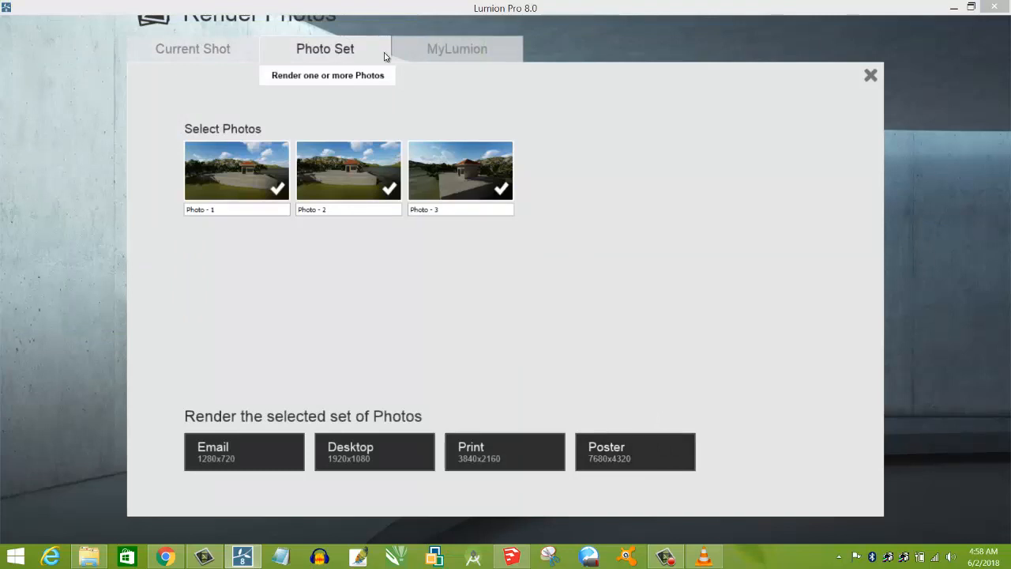
pyautogui.click(437, 54)
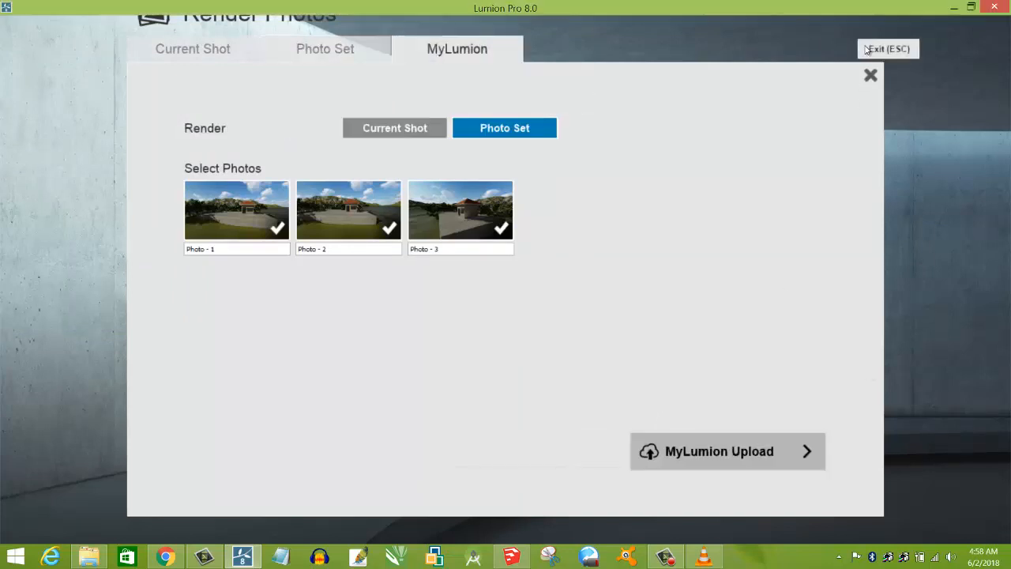